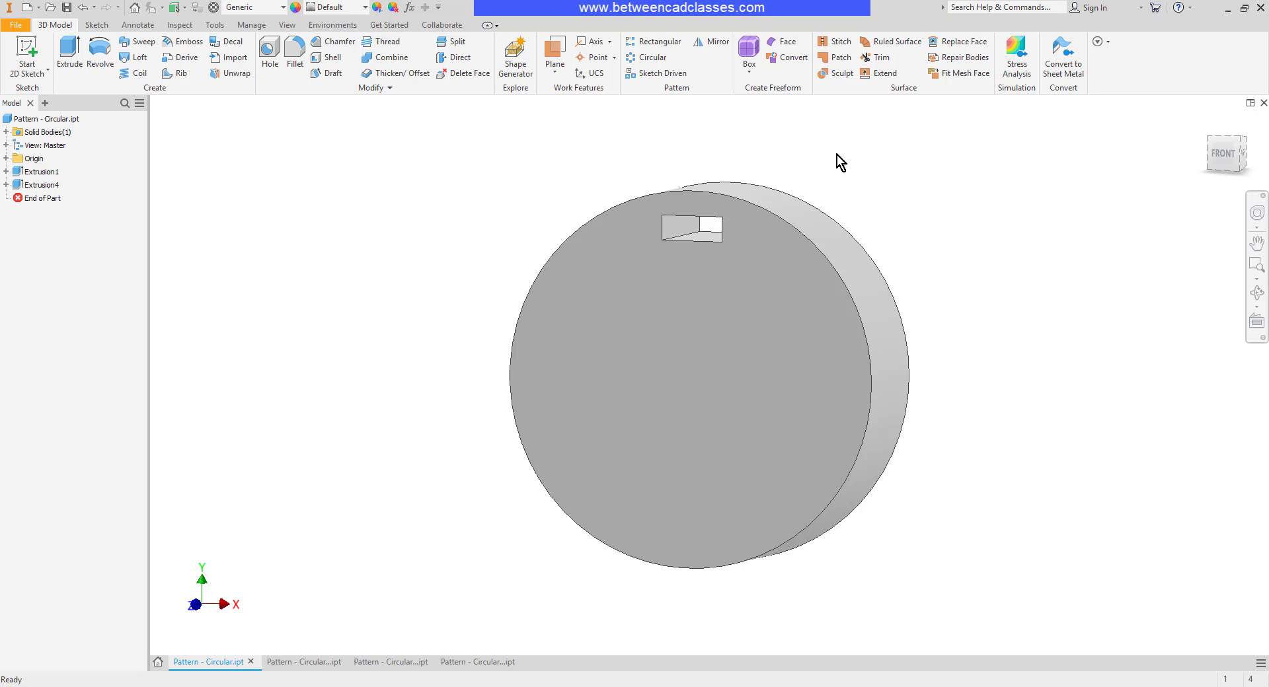
# - Set up a circular pattern of the rectangular cut around the disc's central axis
pyautogui.click(660, 61)
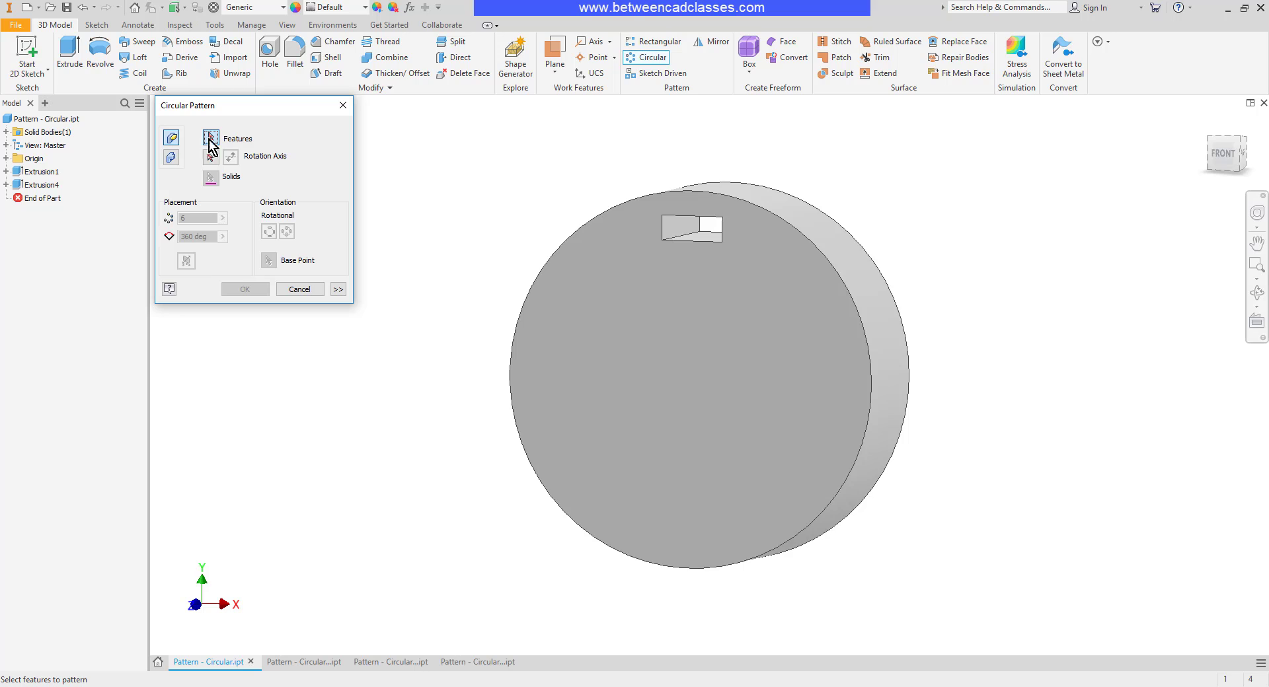
pyautogui.click(710, 236)
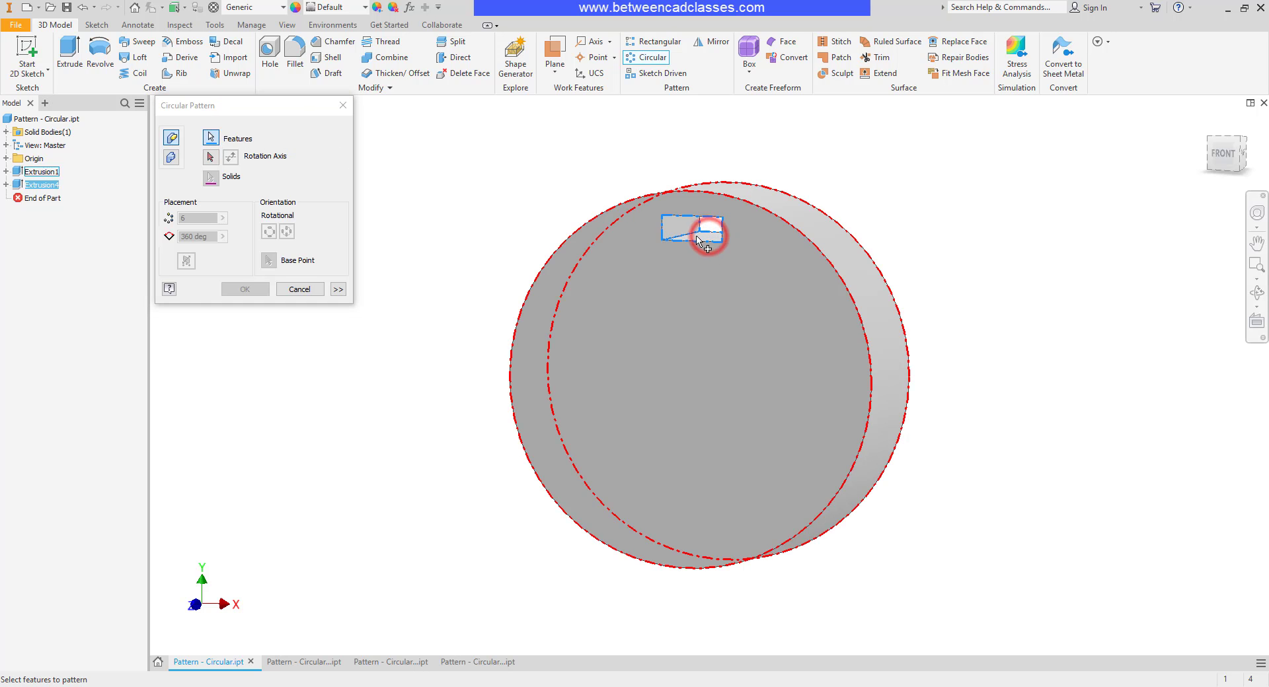
pyautogui.click(210, 157)
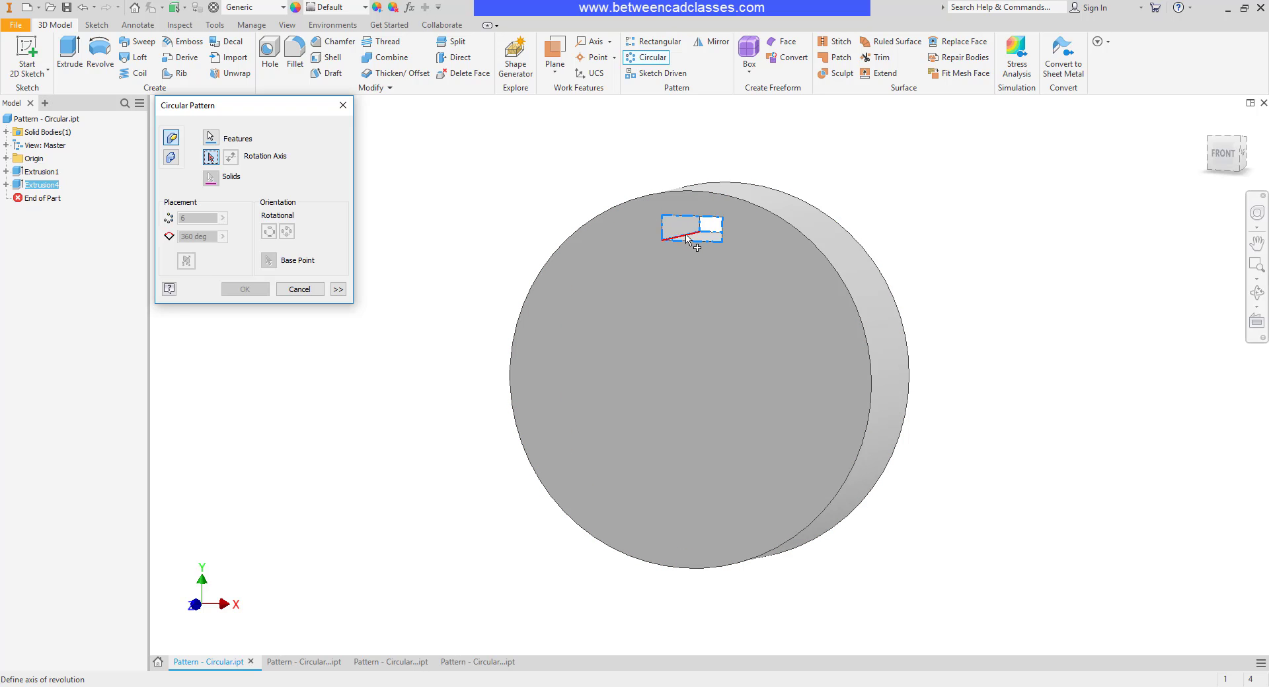
pyautogui.click(886, 324)
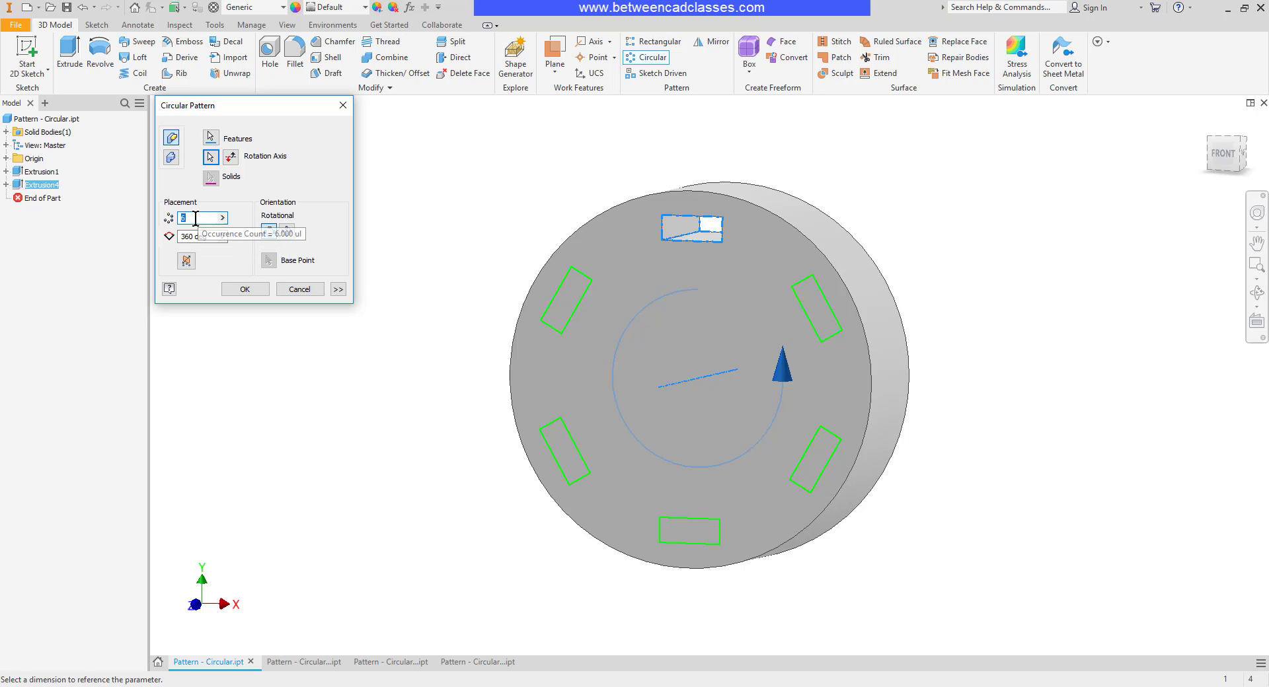
# - Try occurrence counts of 8 and 4 for the circular pattern
pyautogui.write('8')
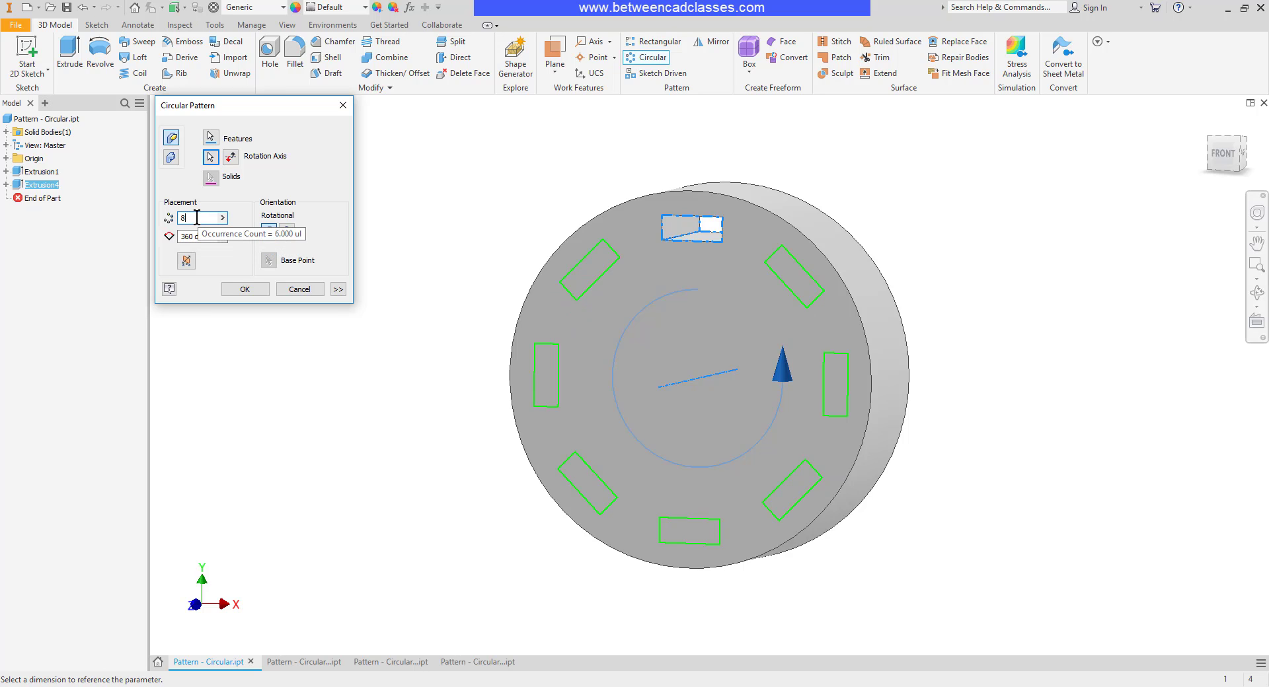
pyautogui.doubleClick(192, 217)
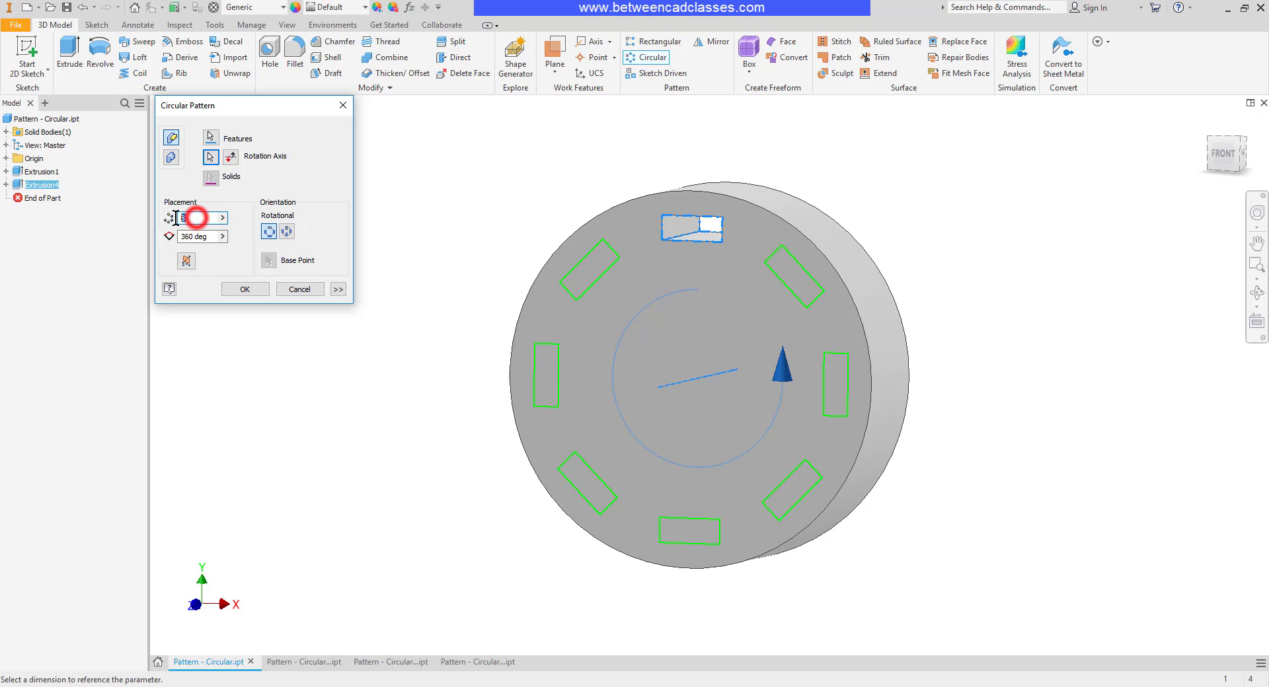
pyautogui.write('4')
# - Try a 180-degree pattern angle and flip the rotation direction one way and back
pyautogui.click(191, 236)
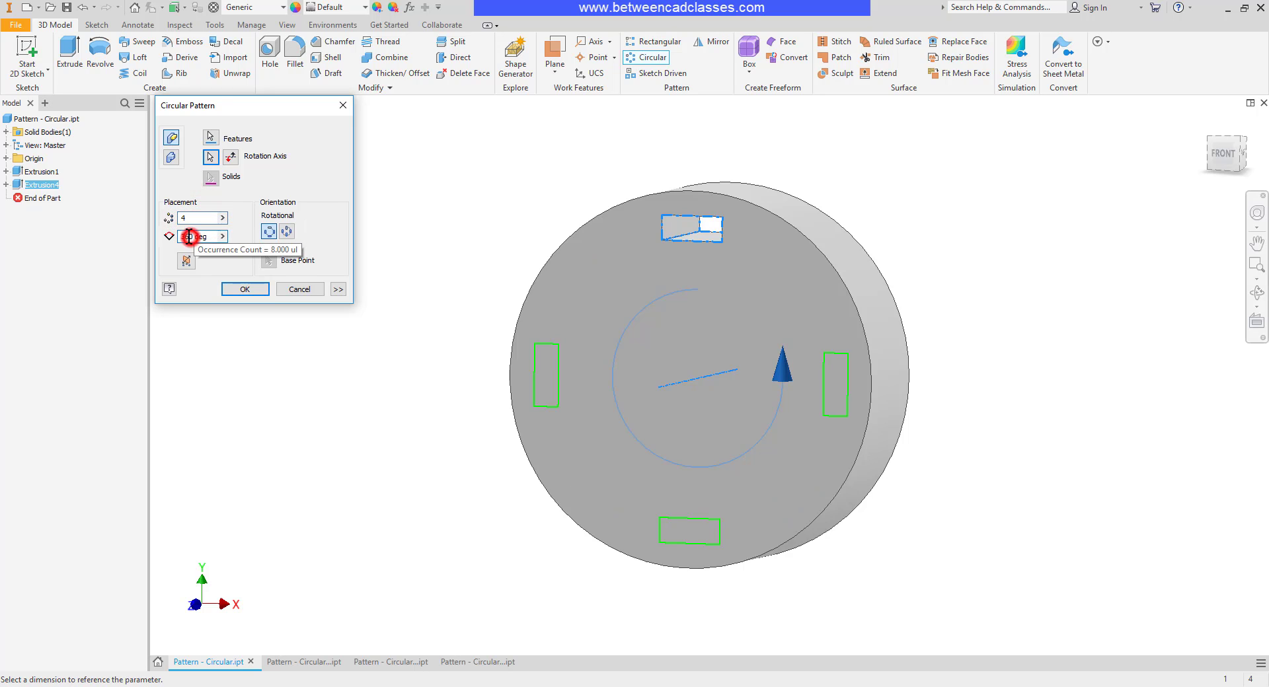
pyautogui.press('BackSpace')
pyautogui.press('BackSpace')
pyautogui.press('BackSpace')
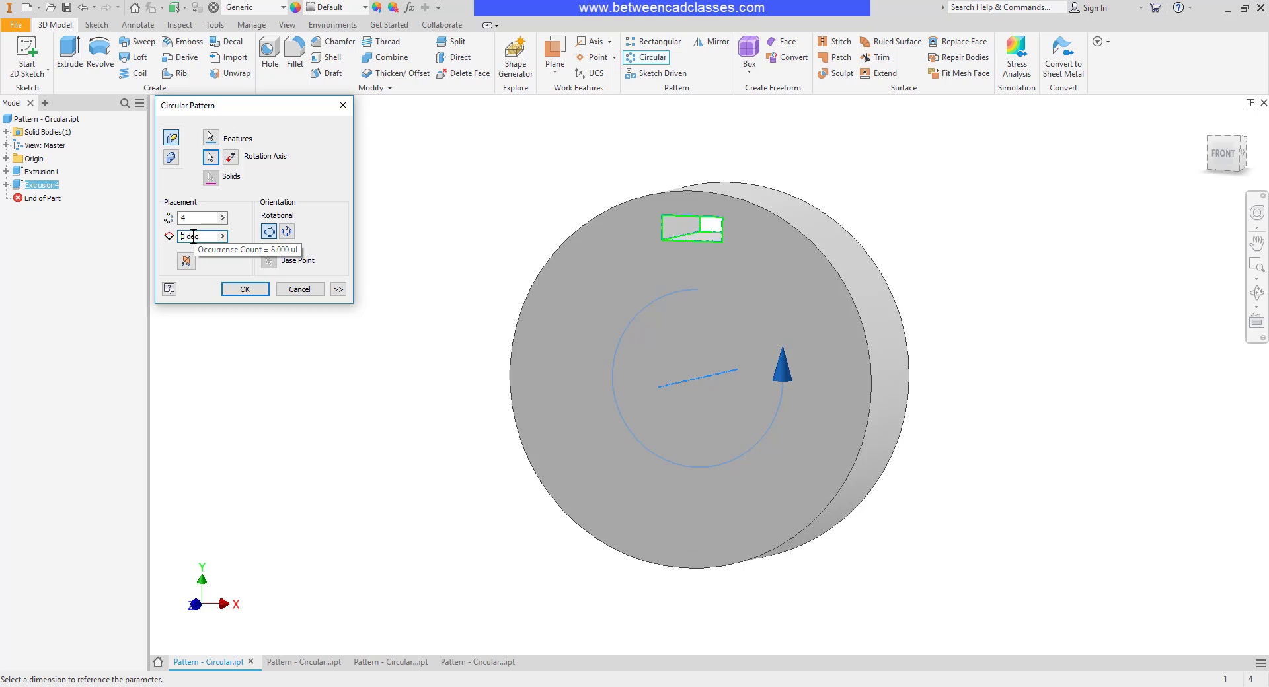
pyautogui.write('180')
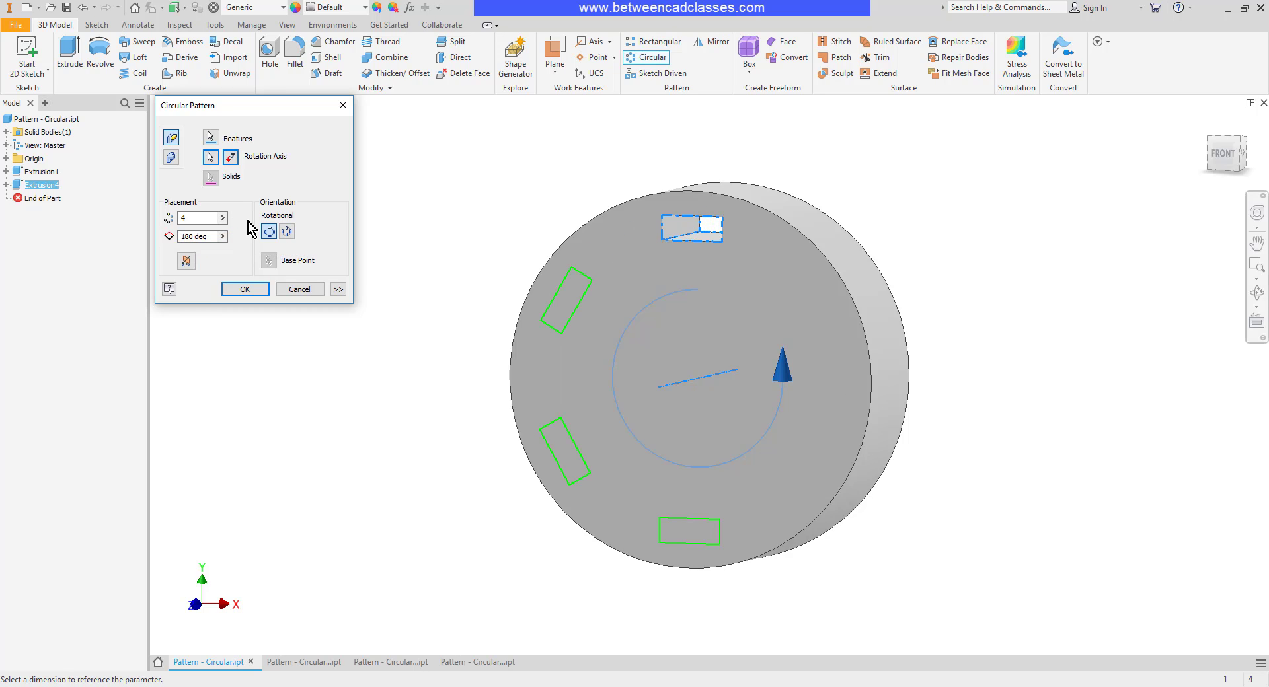
pyautogui.click(231, 159)
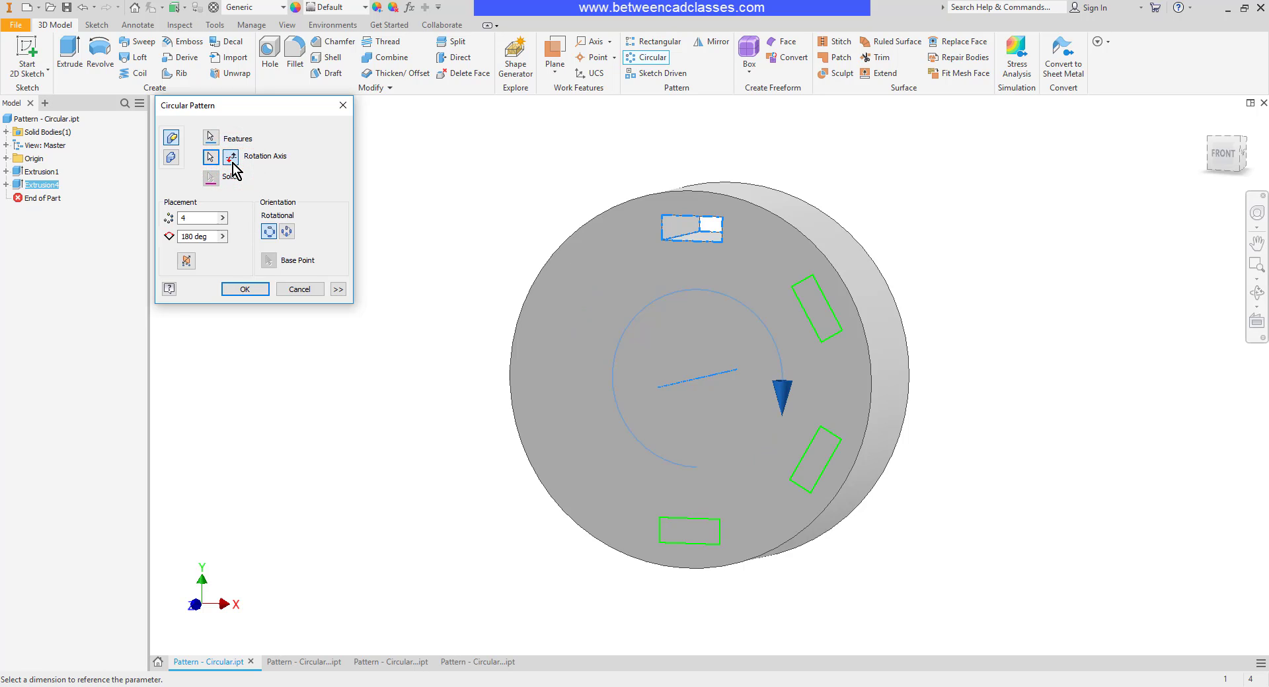
pyautogui.click(232, 160)
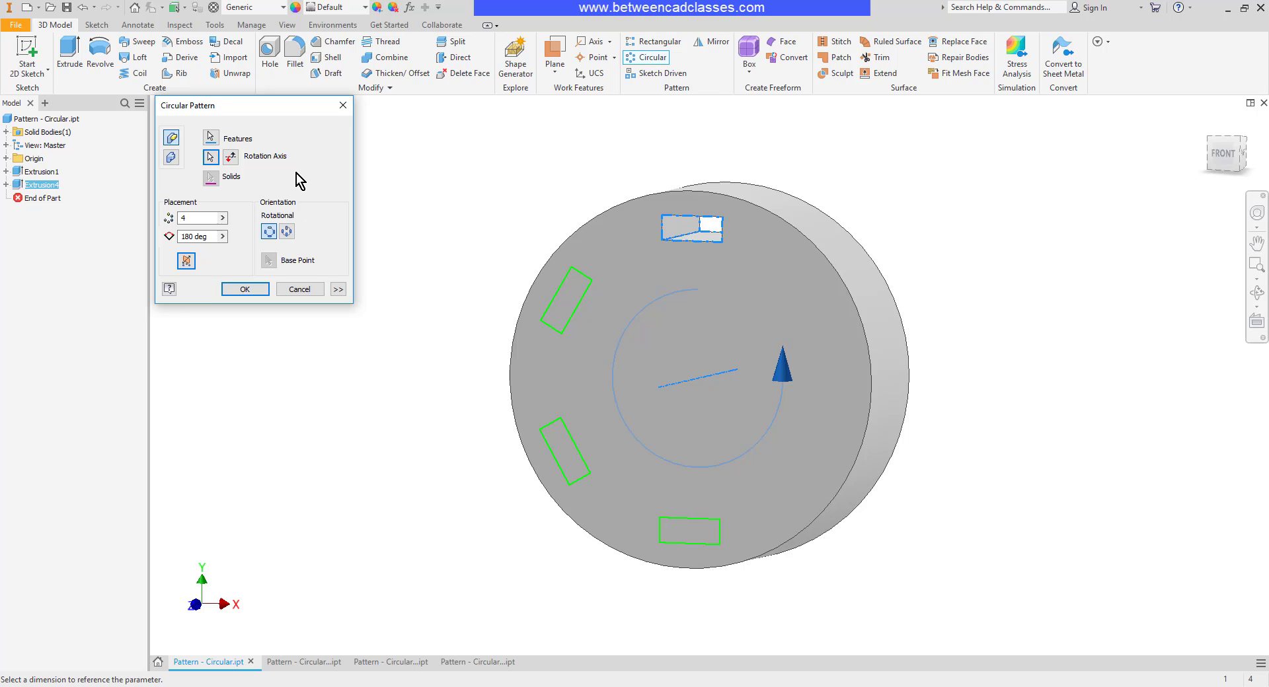
# - Distribute the pattern to both sides of the original cut with the midplane option and set 5 occurrences
pyautogui.click(187, 261)
pyautogui.doubleClick(194, 217)
pyautogui.write('5')
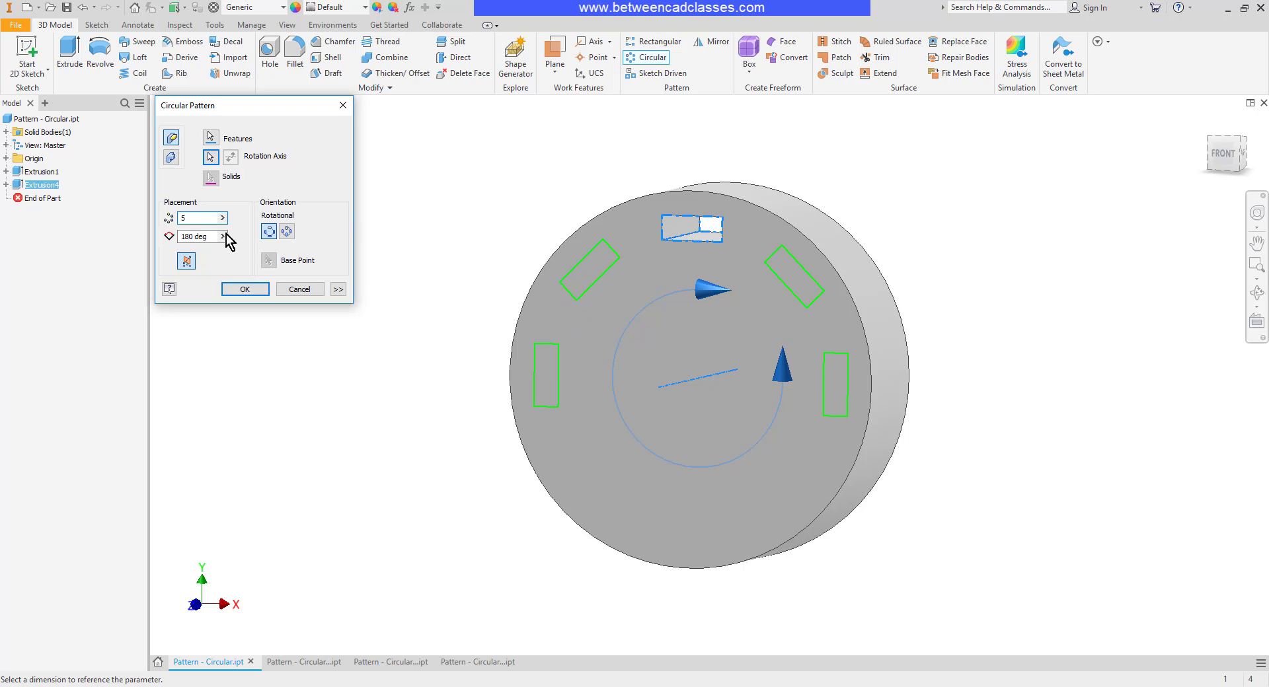
# - Set the pattern angle to 360 degrees with 6 occurrences and create the circular pattern of cuts
pyautogui.doubleClick(198, 236)
pyautogui.write('360')
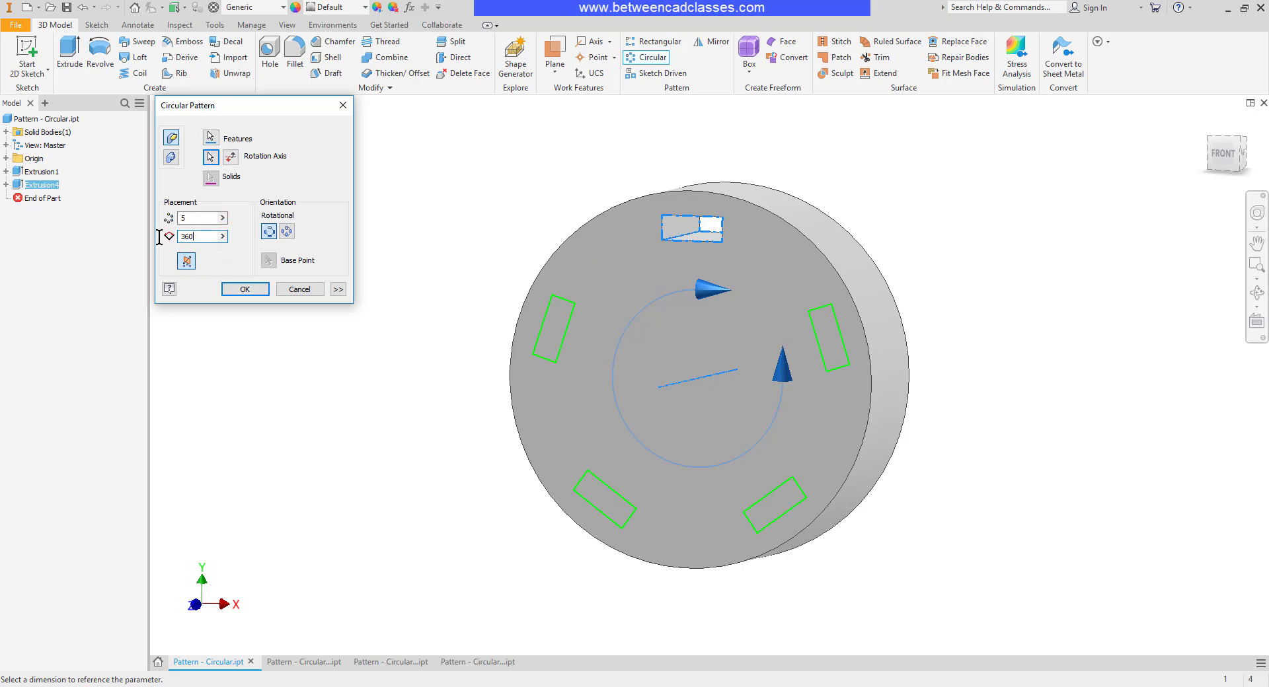
pyautogui.doubleClick(174, 217)
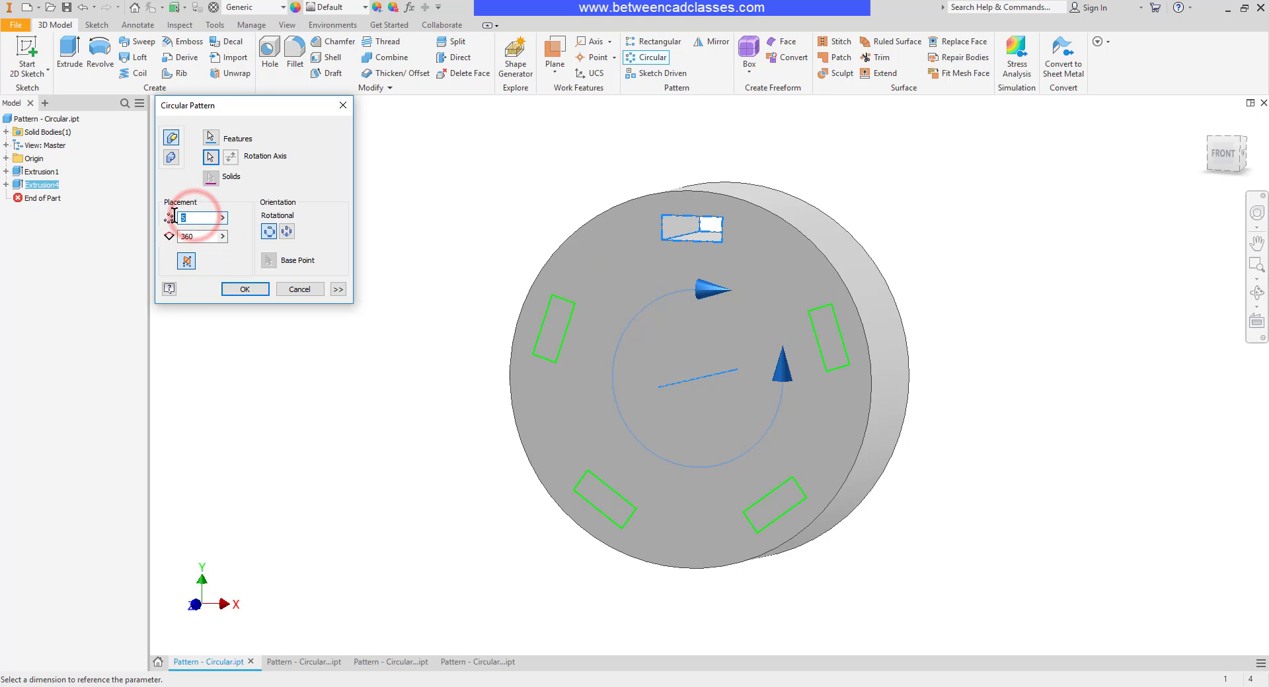
pyautogui.write('6')
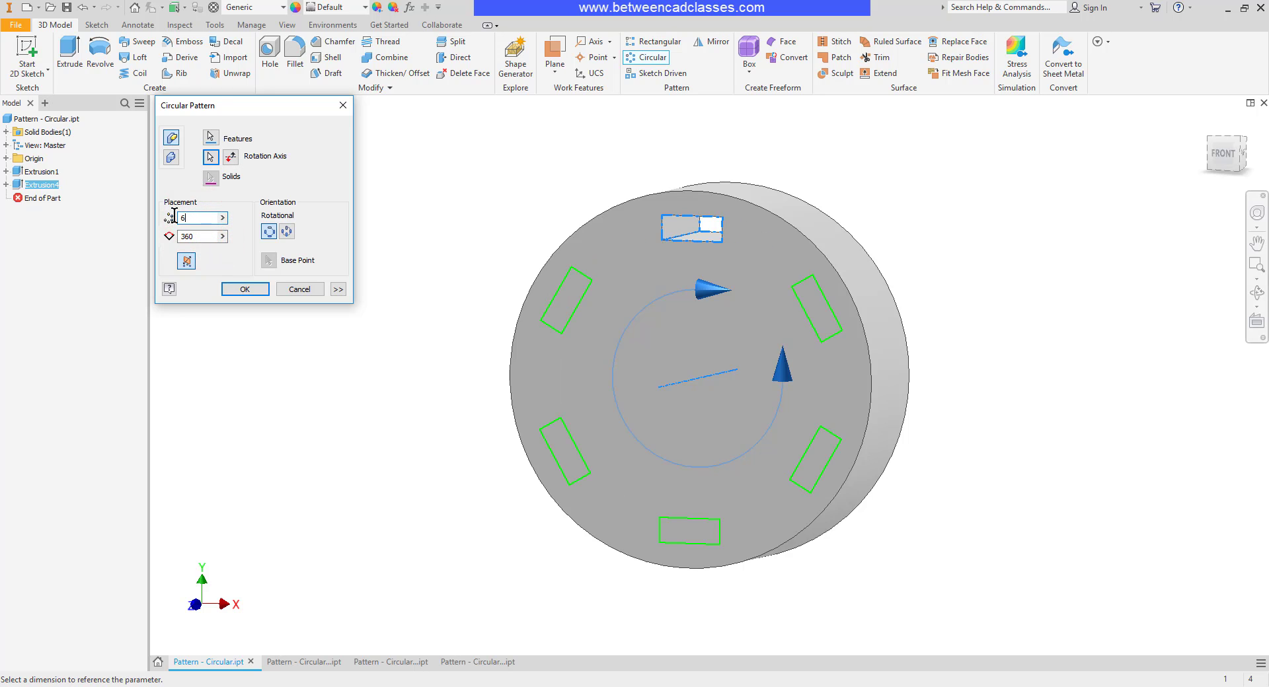
pyautogui.click(246, 289)
pyautogui.moveTo(360, 328)
pyautogui.keyDown('shift'); pyautogui.mouseDown(button='middle')
pyautogui.moveTo(410, 312)
pyautogui.moveTo(380, 315)
pyautogui.mouseUp(button='middle'); pyautogui.keyUp('shift')
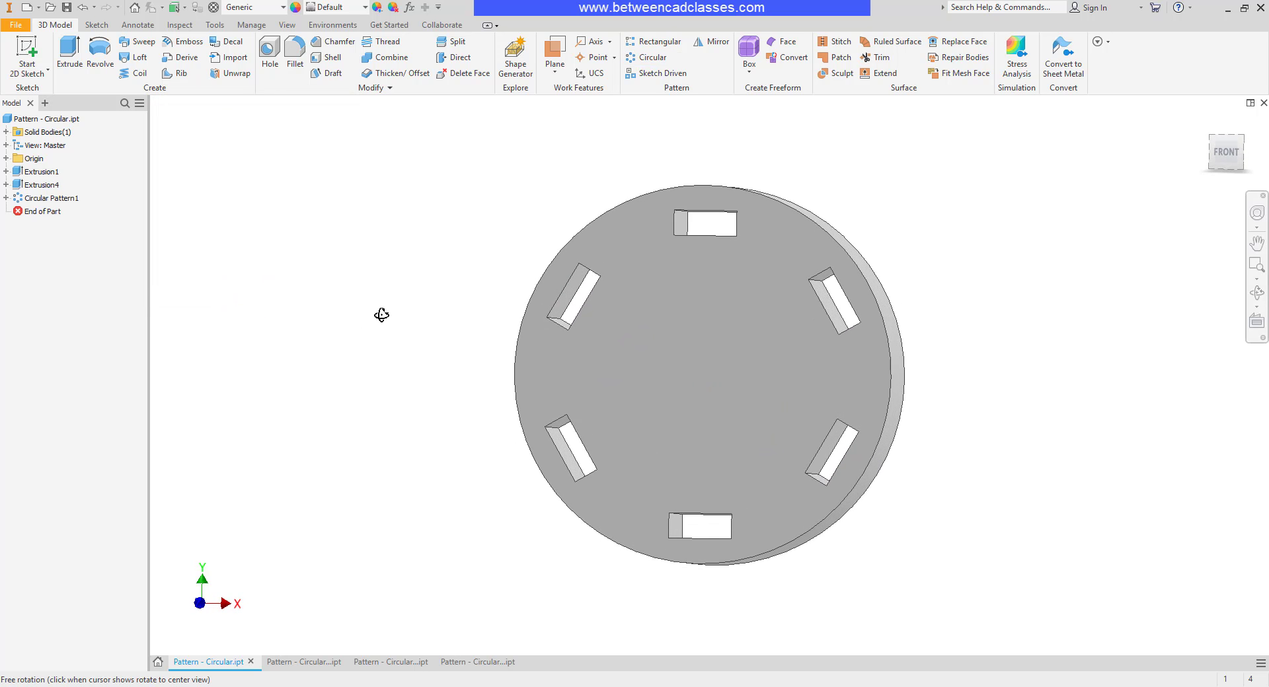
# - Edit the circular pattern of cuts to use the fixed orientation
pyautogui.rightClick(64, 203)
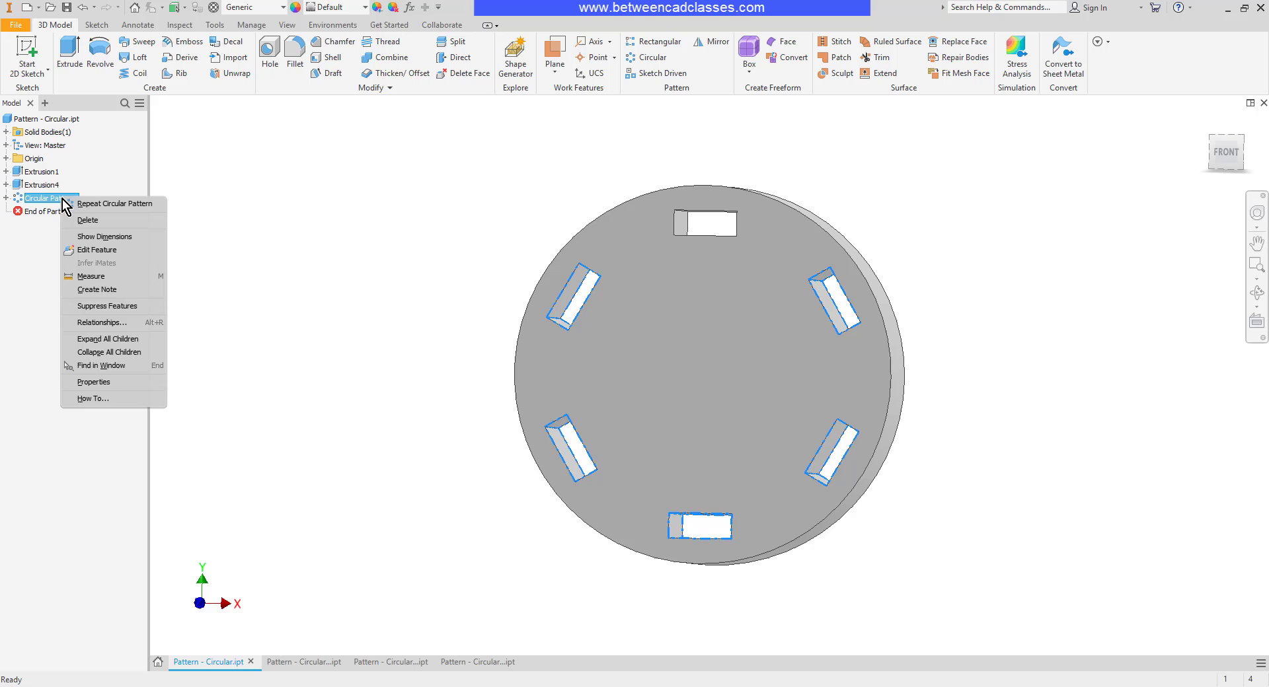
pyautogui.click(112, 252)
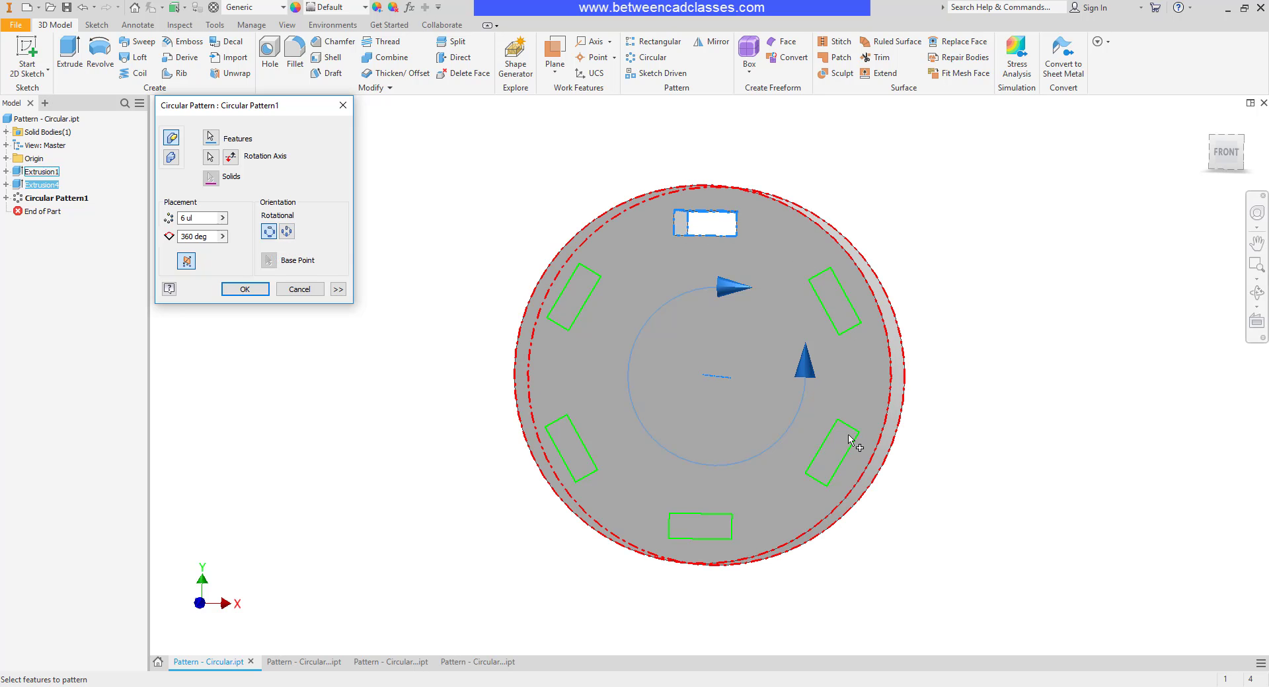
pyautogui.click(288, 232)
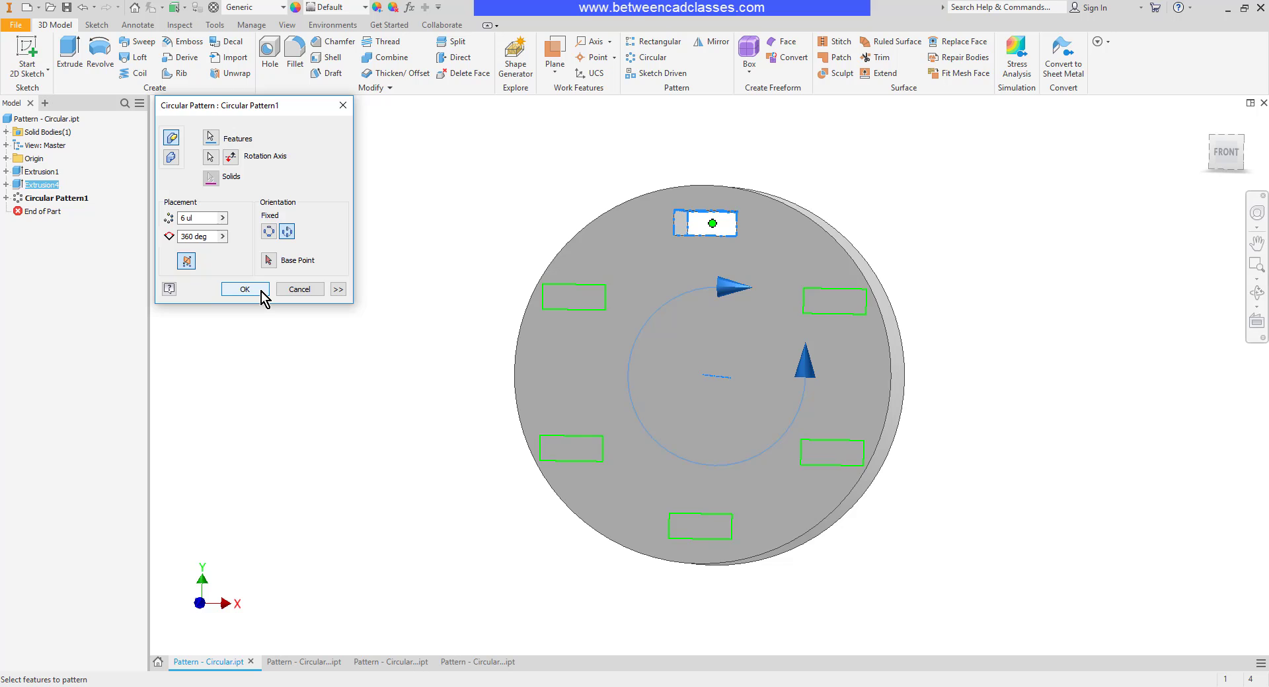
pyautogui.click(245, 290)
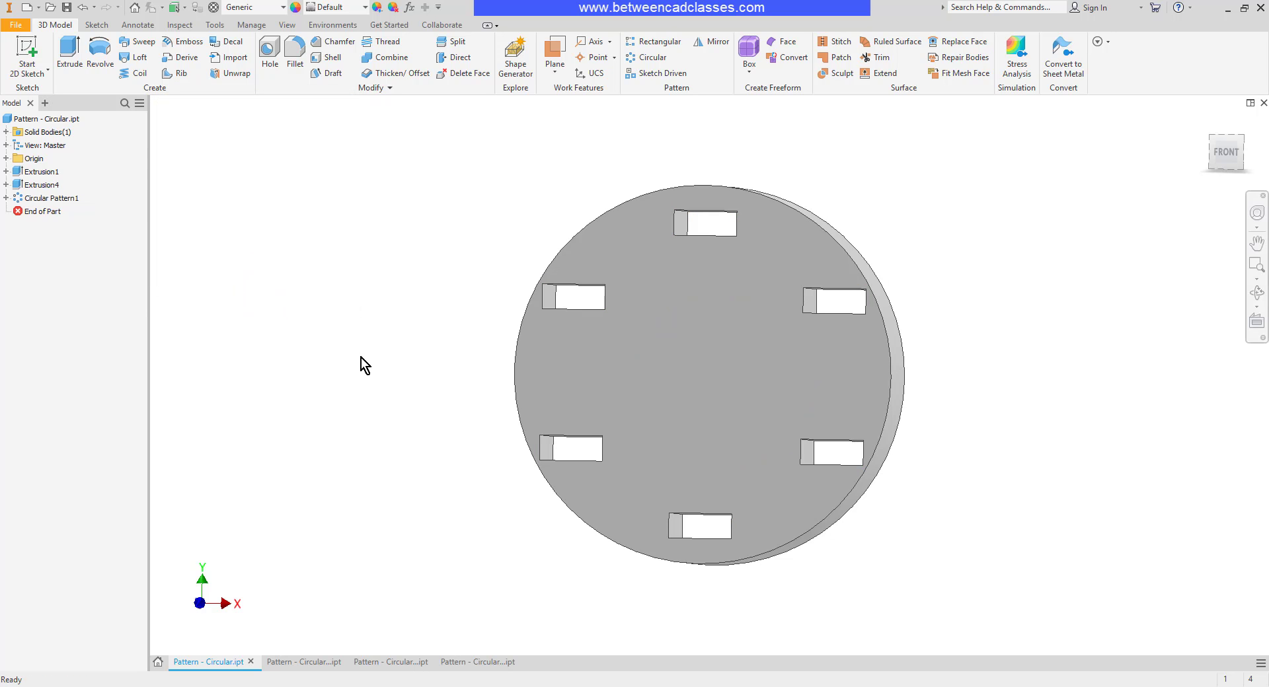
pyautogui.moveTo(361, 358)
pyautogui.keyDown('shift'); pyautogui.mouseDown(button='middle')
pyautogui.moveTo(388, 359)
pyautogui.moveTo(376, 360)
pyautogui.mouseUp(button='middle'); pyautogui.keyUp('shift')
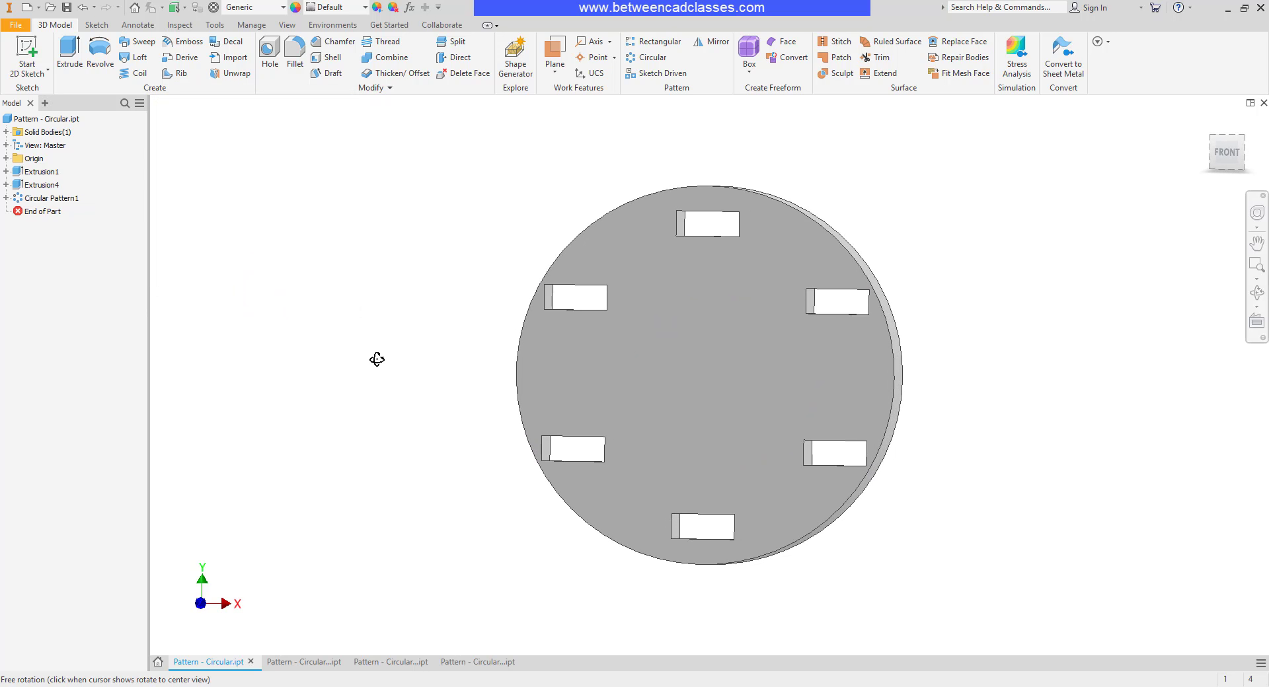
# - In Pattern - Circular Orientation.ipt, extrude the slot sketch on the work plane to the next face of the cylinder
pyautogui.hotkey('ctrl', 'Tab')
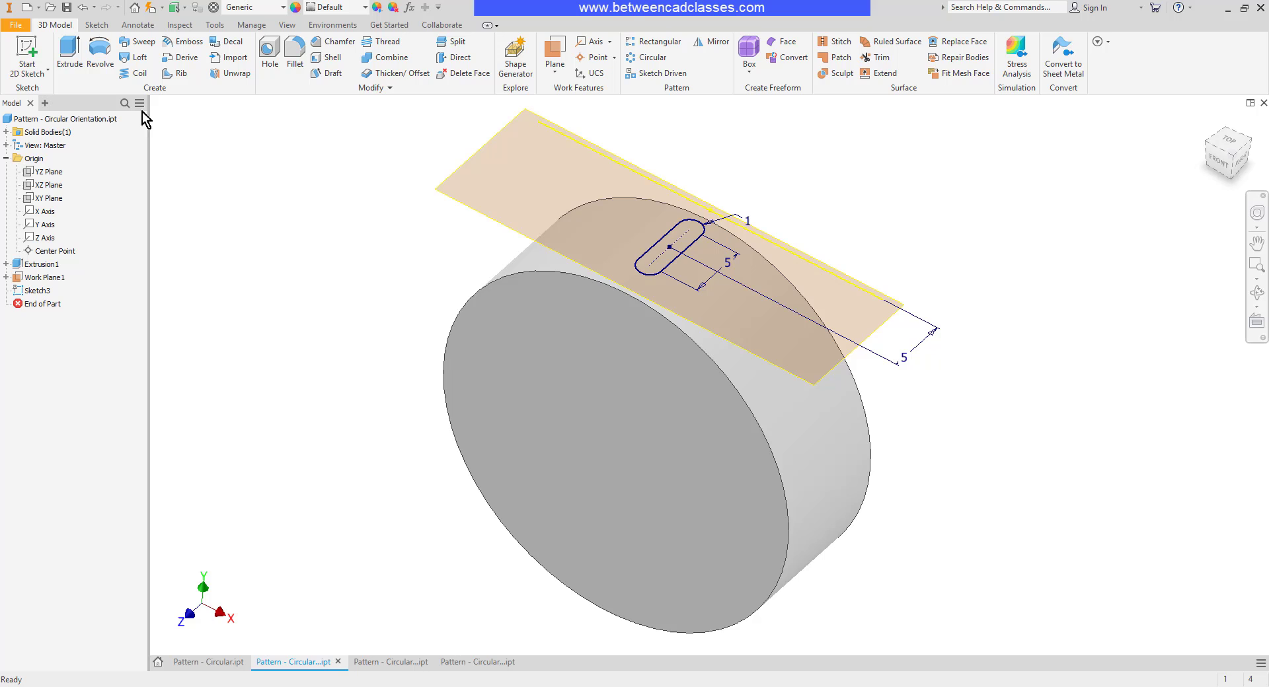
pyautogui.click(69, 53)
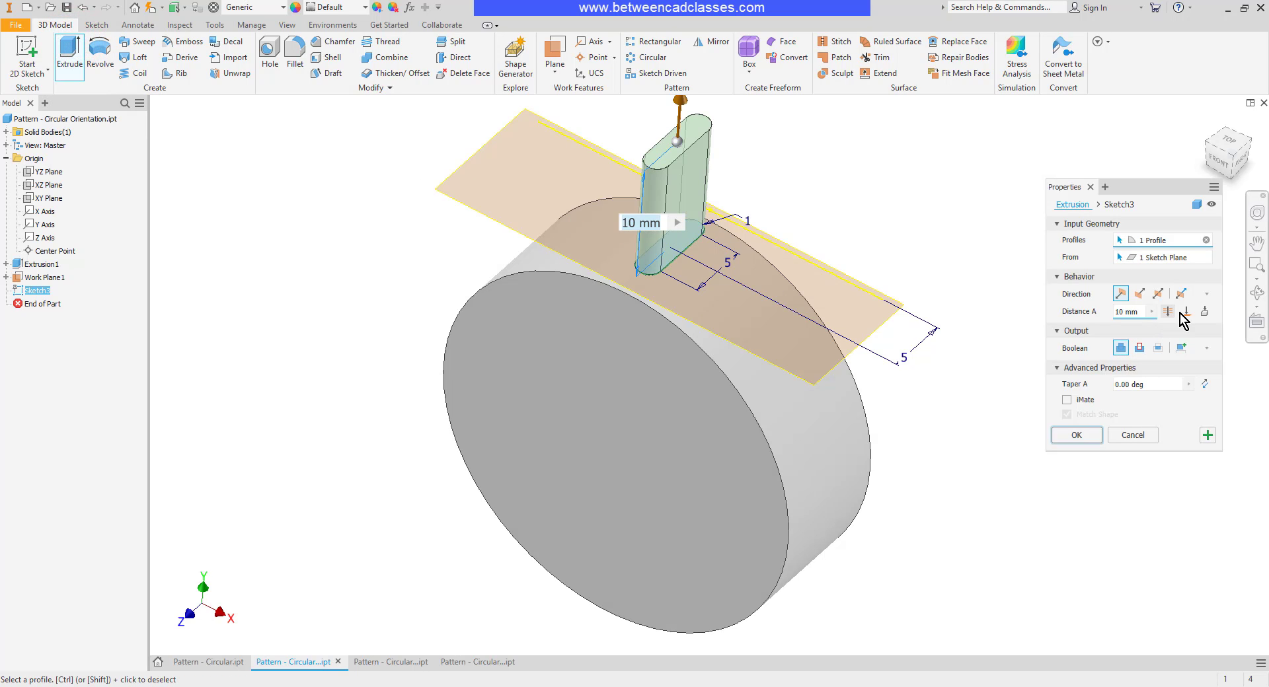
pyautogui.click(1204, 311)
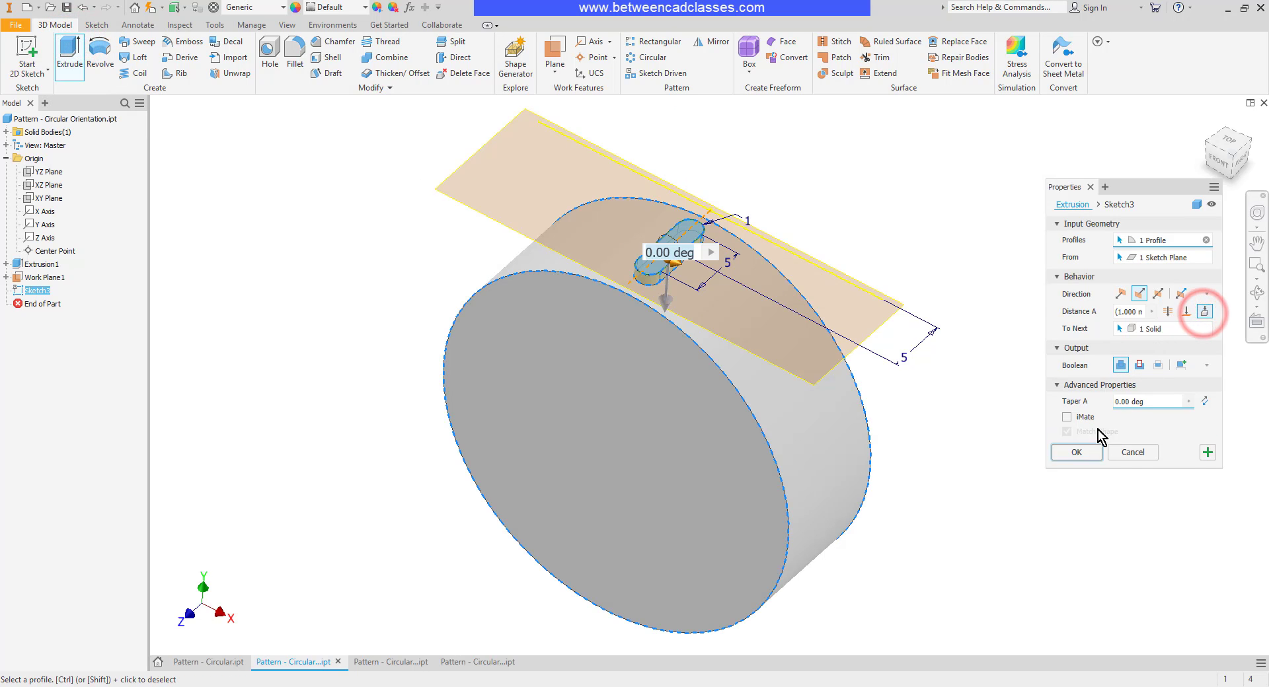
pyautogui.click(1080, 454)
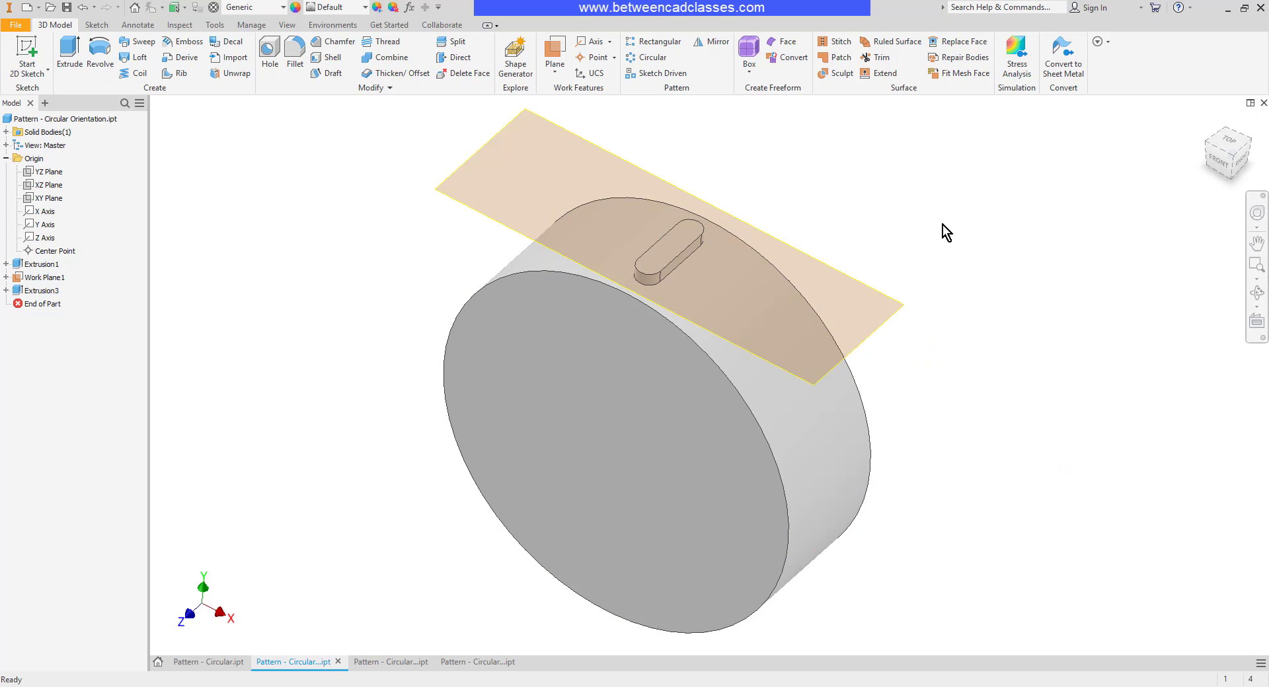
# - Set up a circular pattern of the extruded slot boss around the cylinder's axis
pyautogui.click(647, 57)
pyautogui.click(688, 238)
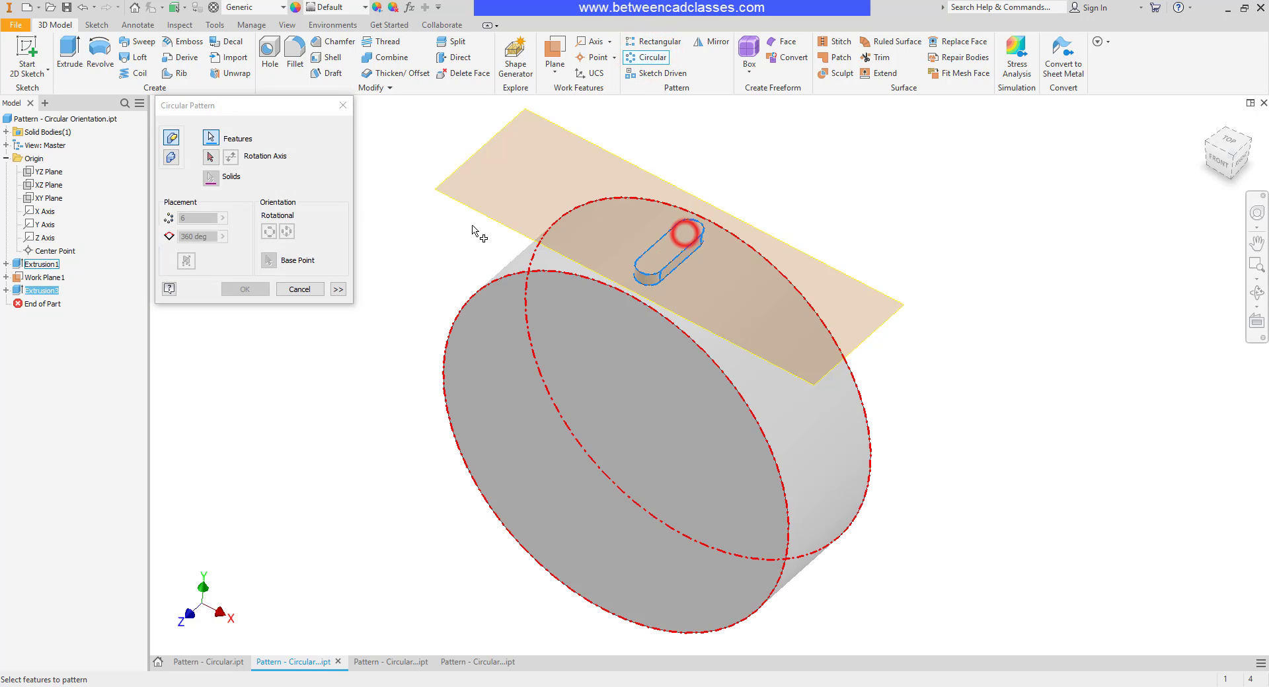
pyautogui.click(211, 159)
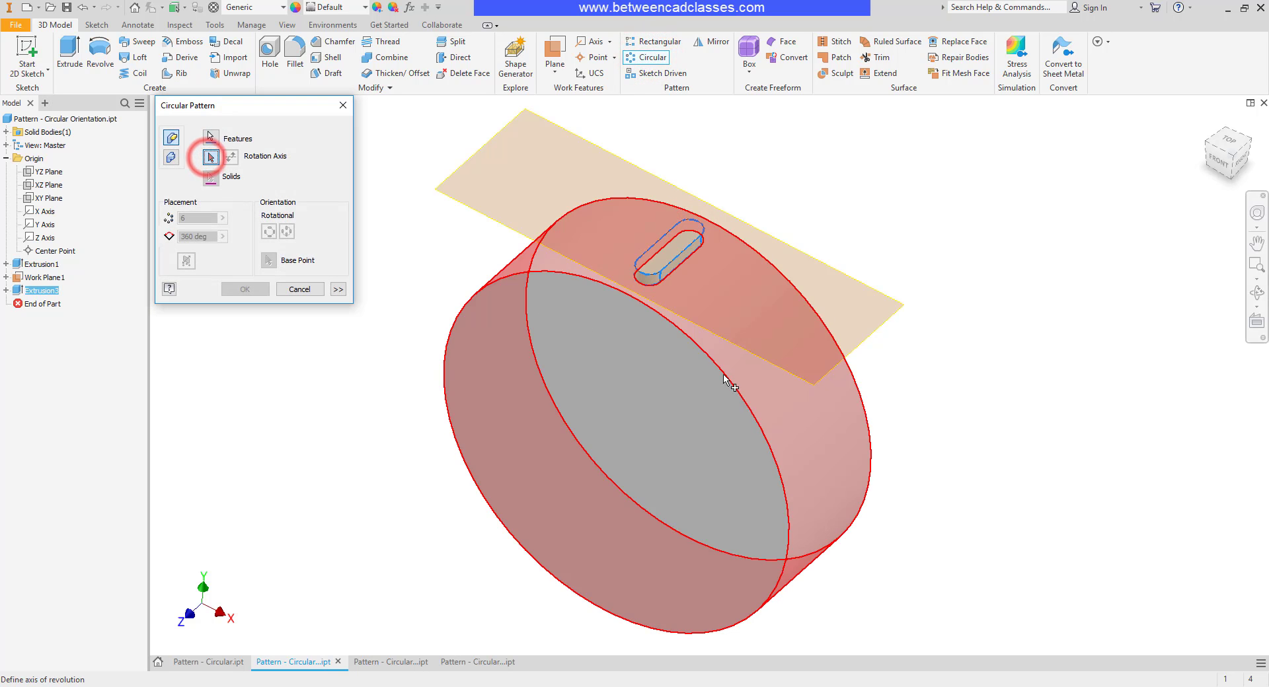
pyautogui.click(795, 433)
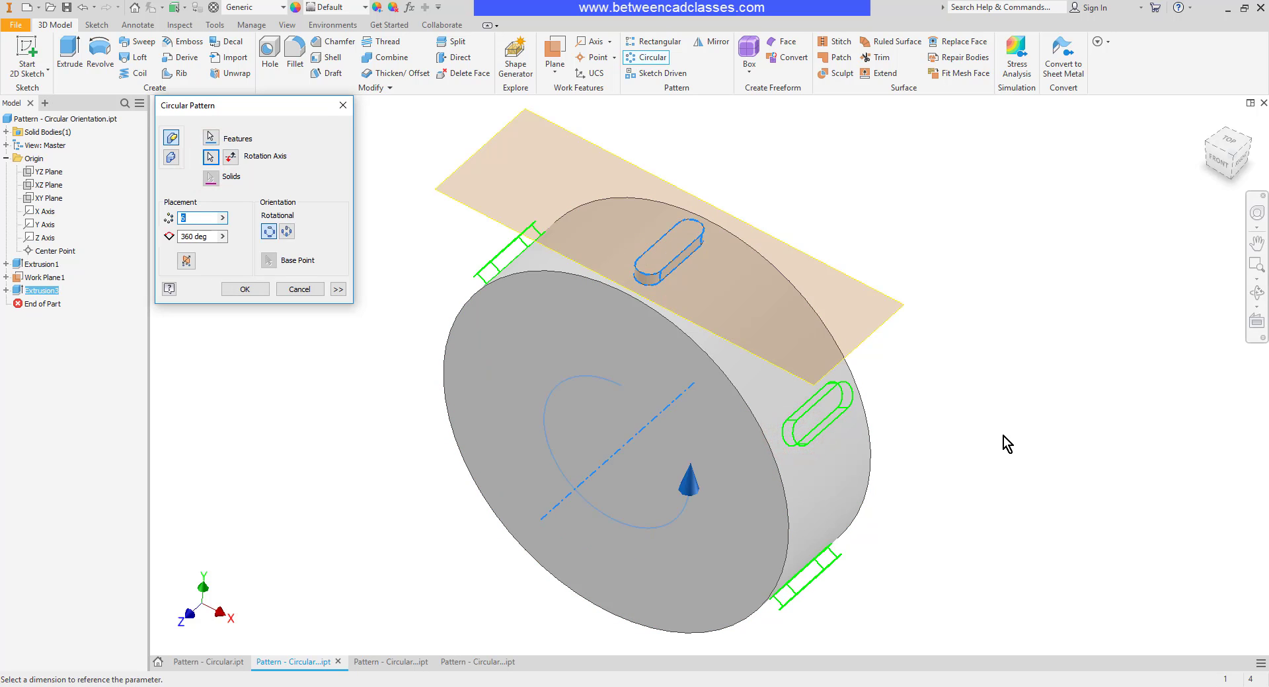
pyautogui.keyDown('shift'); pyautogui.moveTo(1006, 443); pyautogui.dragTo(965, 422, button='middle'); pyautogui.keyUp('shift')
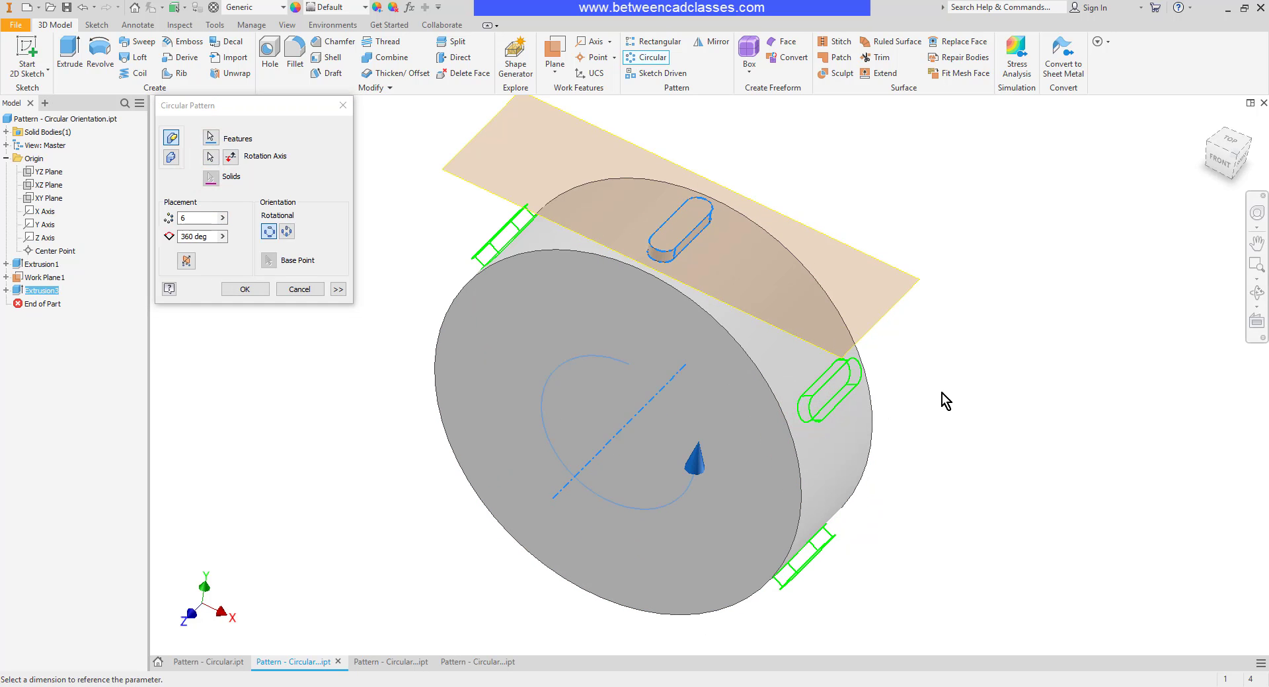
pyautogui.keyDown('shift'); pyautogui.moveTo(934, 520); pyautogui.dragTo(961, 481, button='middle'); pyautogui.keyUp('shift')
# - Try the fixed orientation, return to rotational, and create the pattern with 6 occurrences over 360 degrees
pyautogui.click(286, 230)
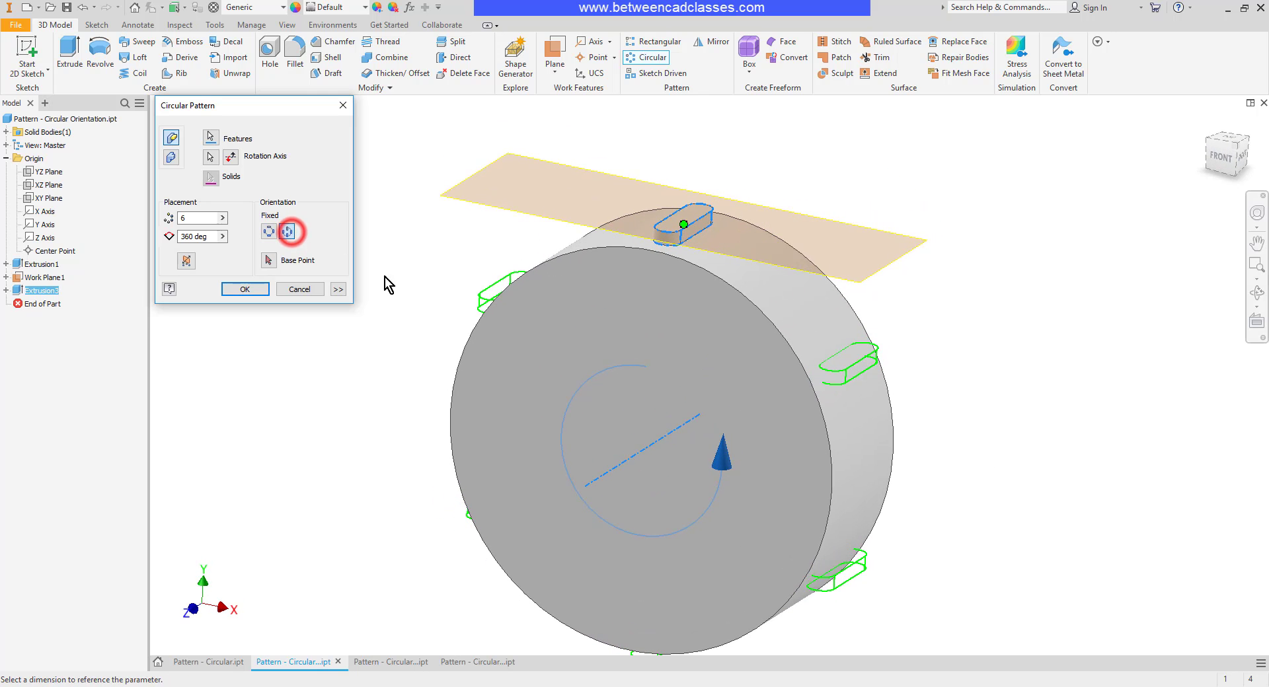
pyautogui.moveTo(985, 391)
pyautogui.keyDown('shift'); pyautogui.mouseDown(button='middle')
pyautogui.moveTo(1025, 371)
pyautogui.moveTo(1040, 386)
pyautogui.moveTo(974, 396)
pyautogui.mouseUp(button='middle'); pyautogui.keyUp('shift')
pyautogui.click(270, 232)
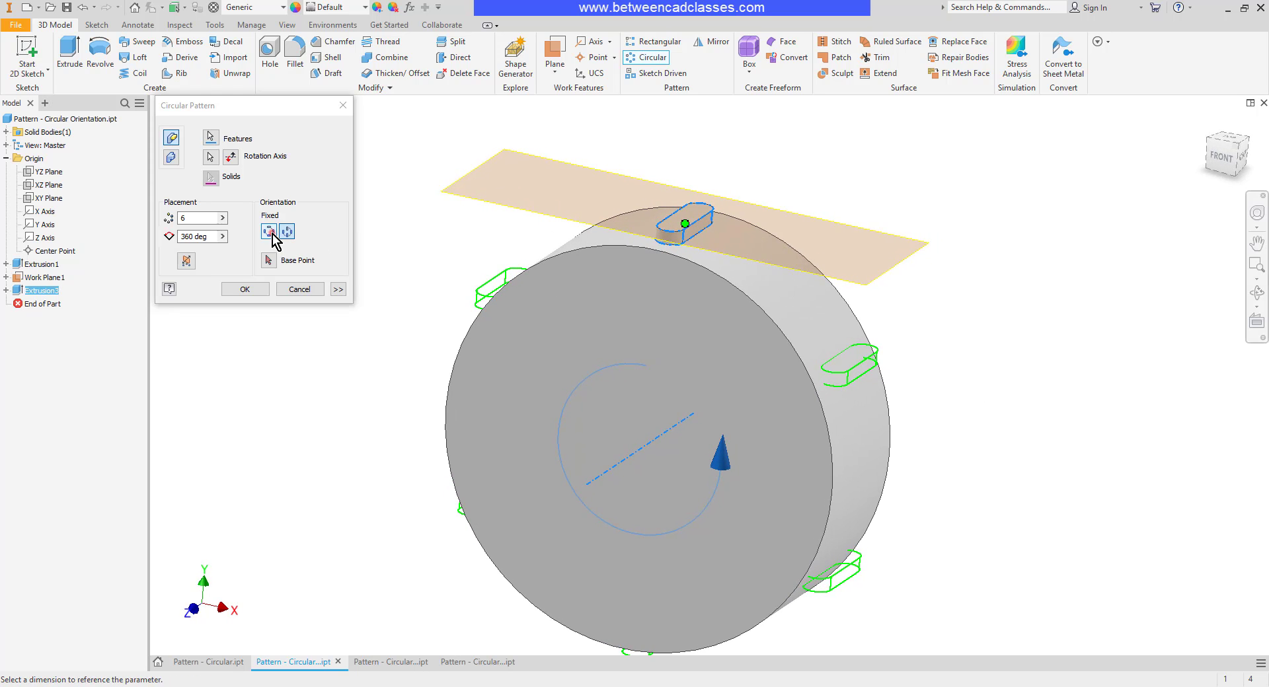
pyautogui.click(246, 289)
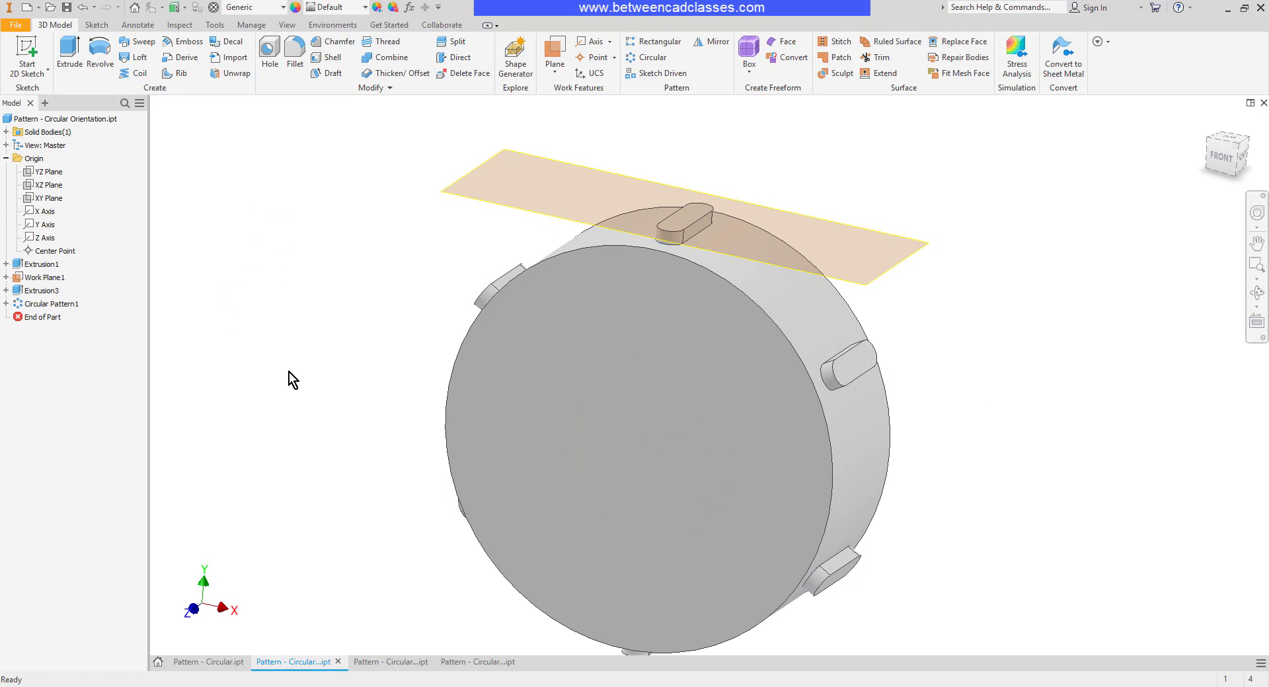
# - In Pattern - Circular Adjust.ipt, create a simple 10 mm through-all hole at the sketch point on the angled face
pyautogui.hotkey('ctrl', 'Tab')
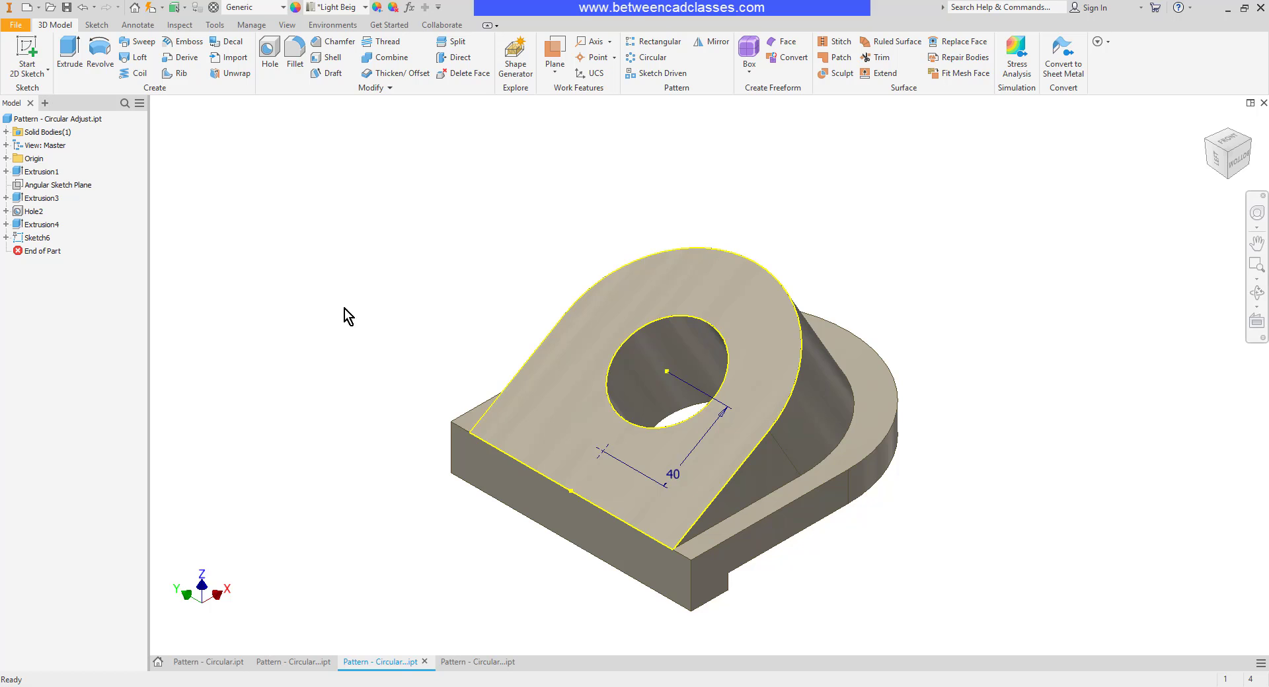
pyautogui.click(269, 53)
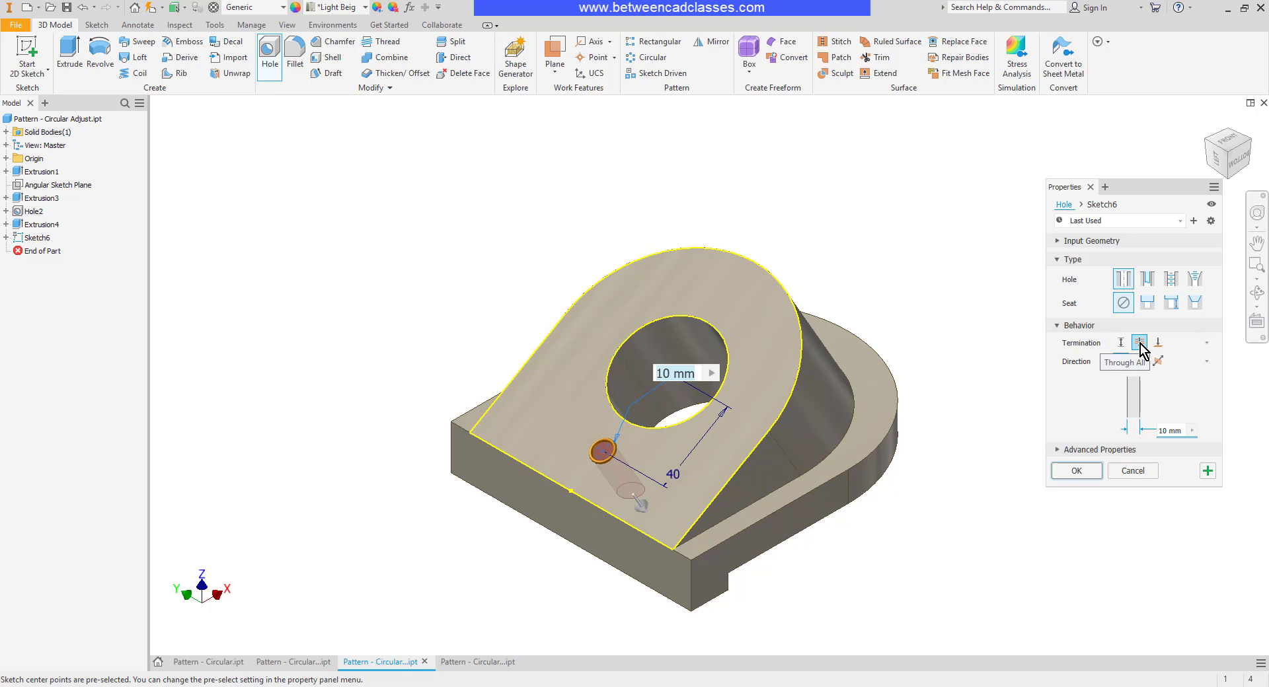
pyautogui.click(1088, 473)
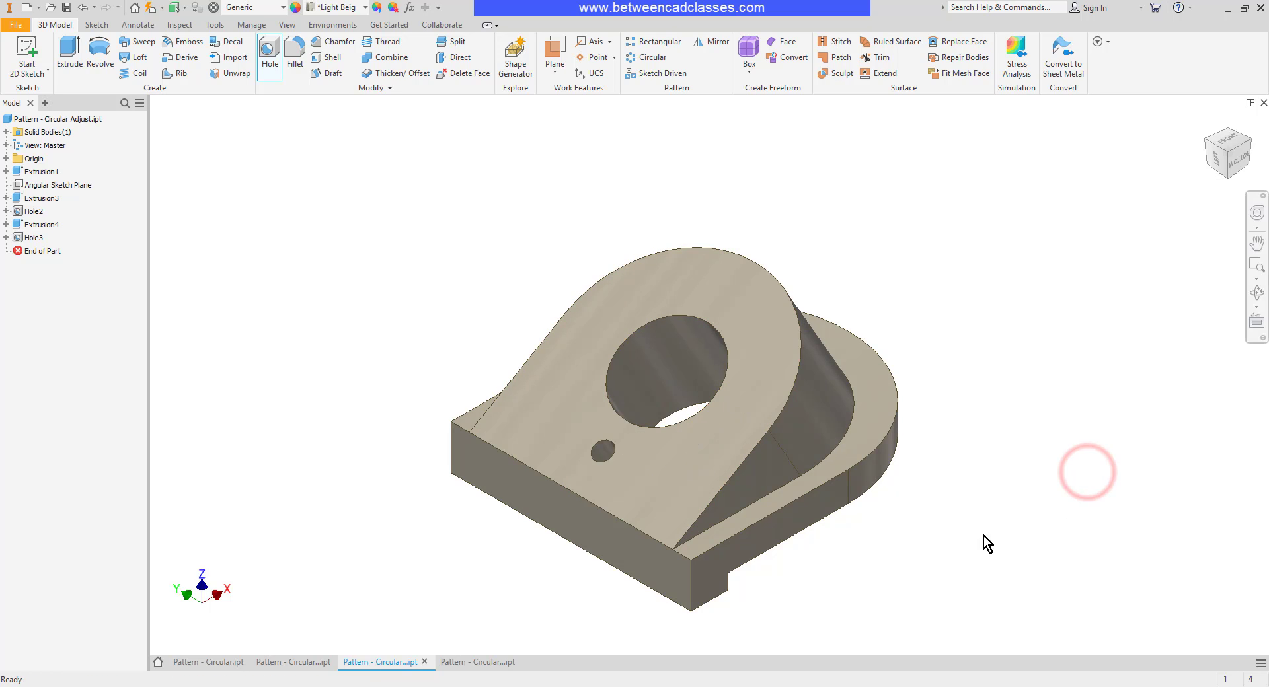
# - Set the display of the angled bracket to Shaded with Hidden Edges
pyautogui.click(289, 25)
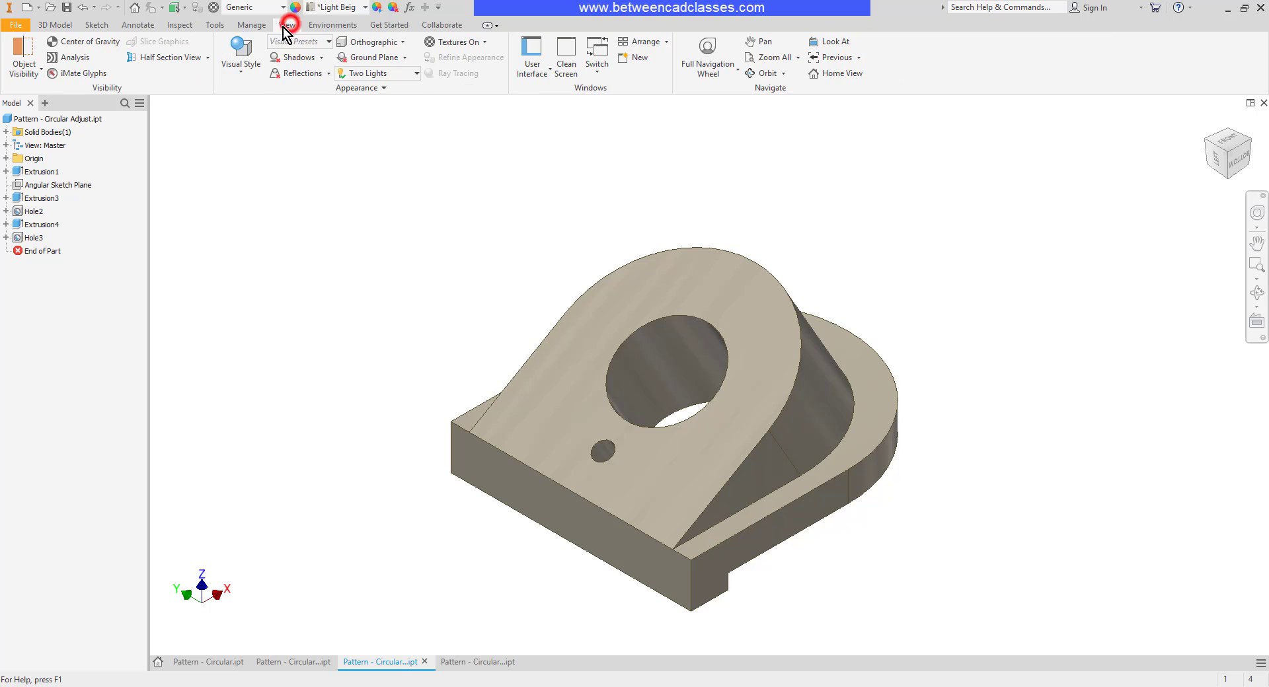
pyautogui.click(240, 56)
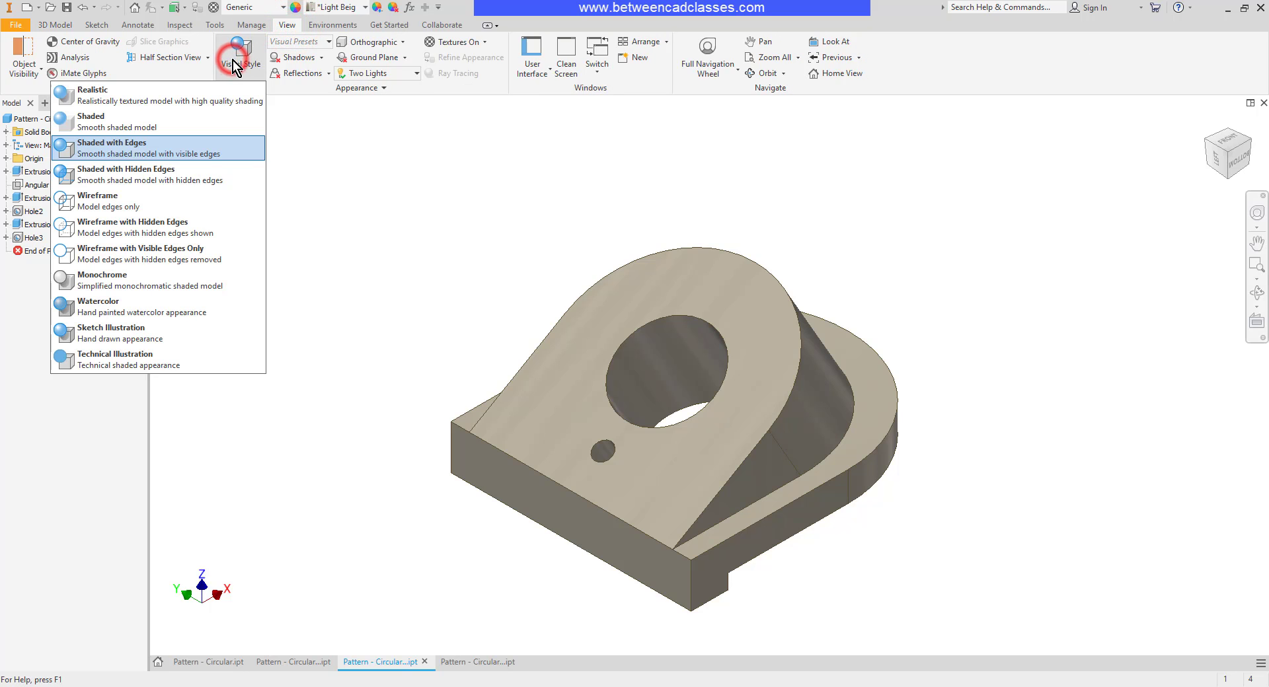
pyautogui.click(151, 175)
pyautogui.keyDown('shift'); pyautogui.moveTo(918, 579); pyautogui.dragTo(724, 479, button='middle'); pyautogui.keyUp('shift')
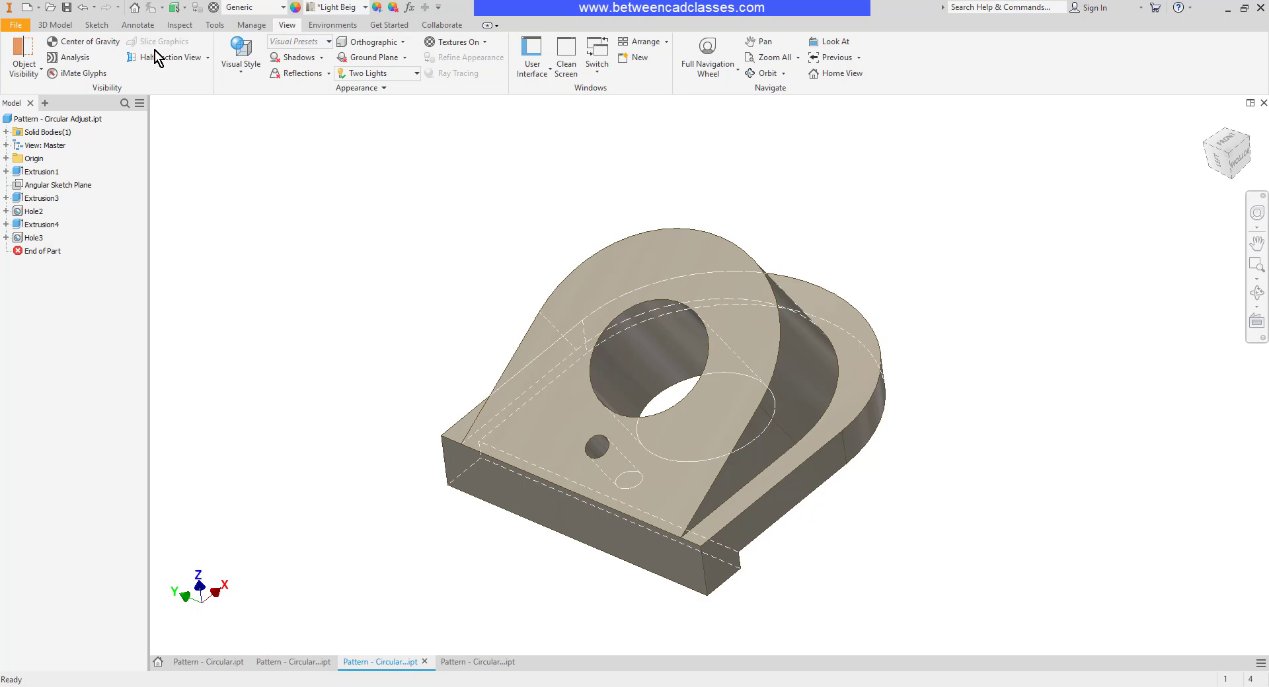
# - Create a circular pattern of the small hole around the large bore's axis with 6 occurrences over 360 degrees
pyautogui.click(53, 24)
pyautogui.click(648, 58)
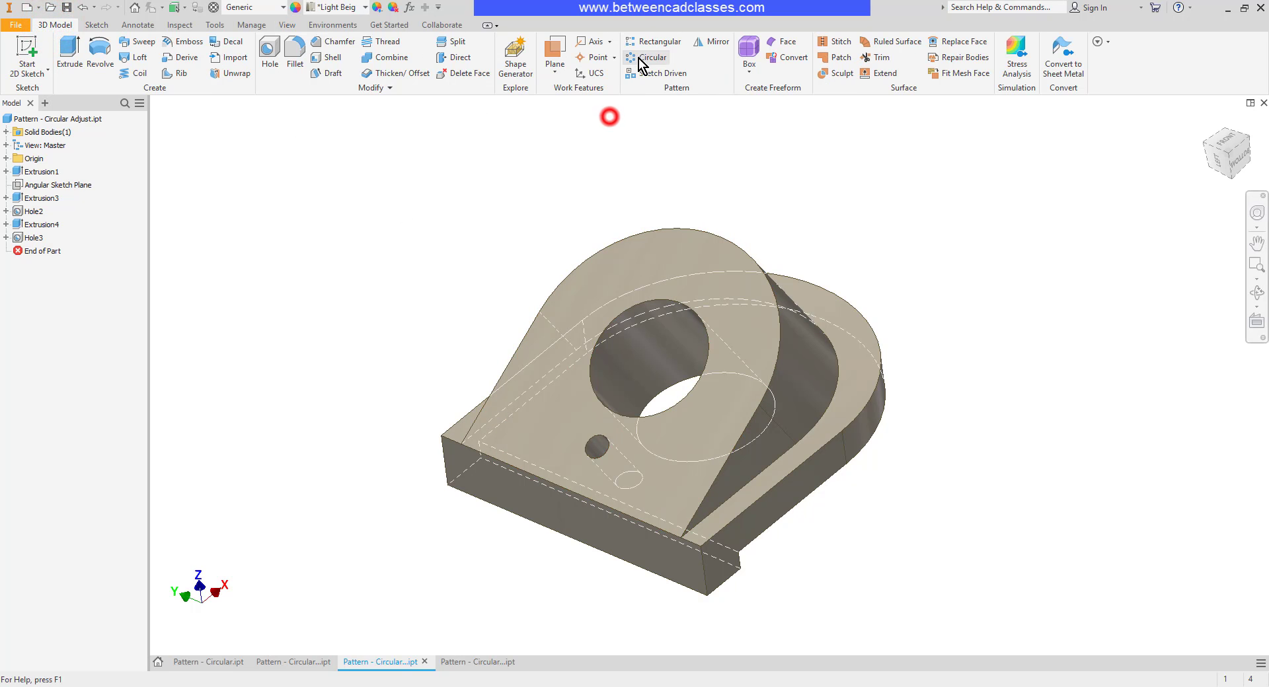
pyautogui.click(597, 447)
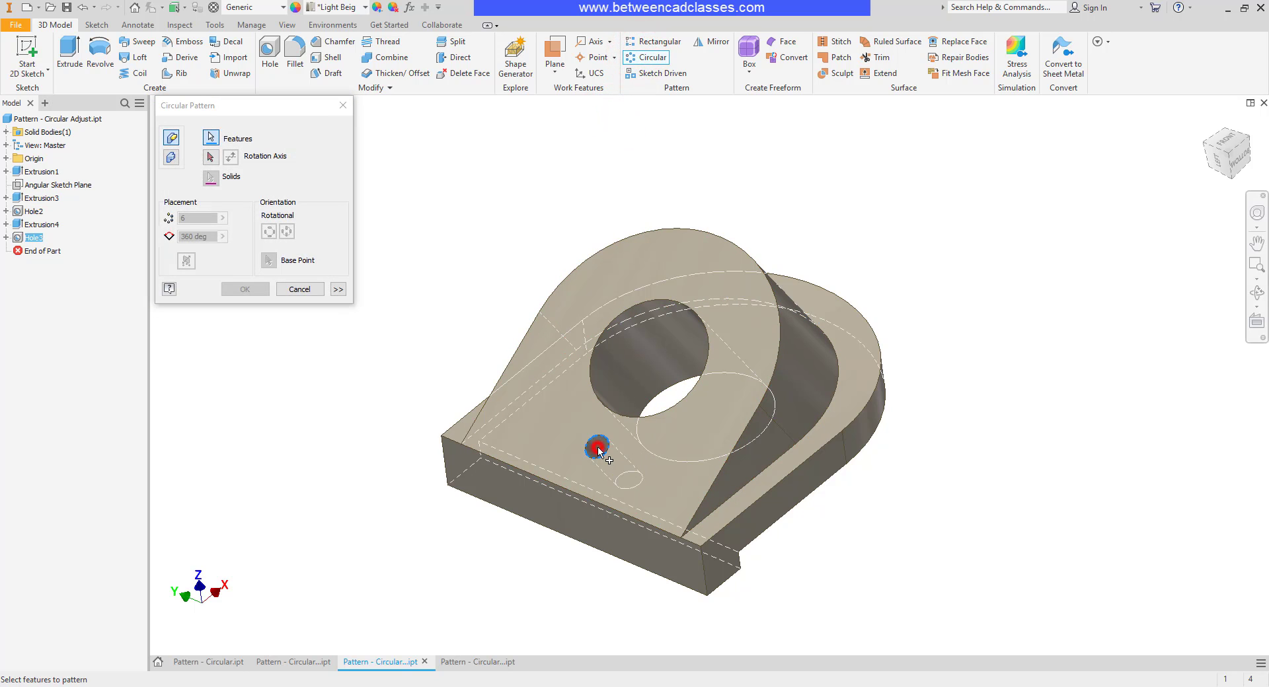
pyautogui.click(210, 157)
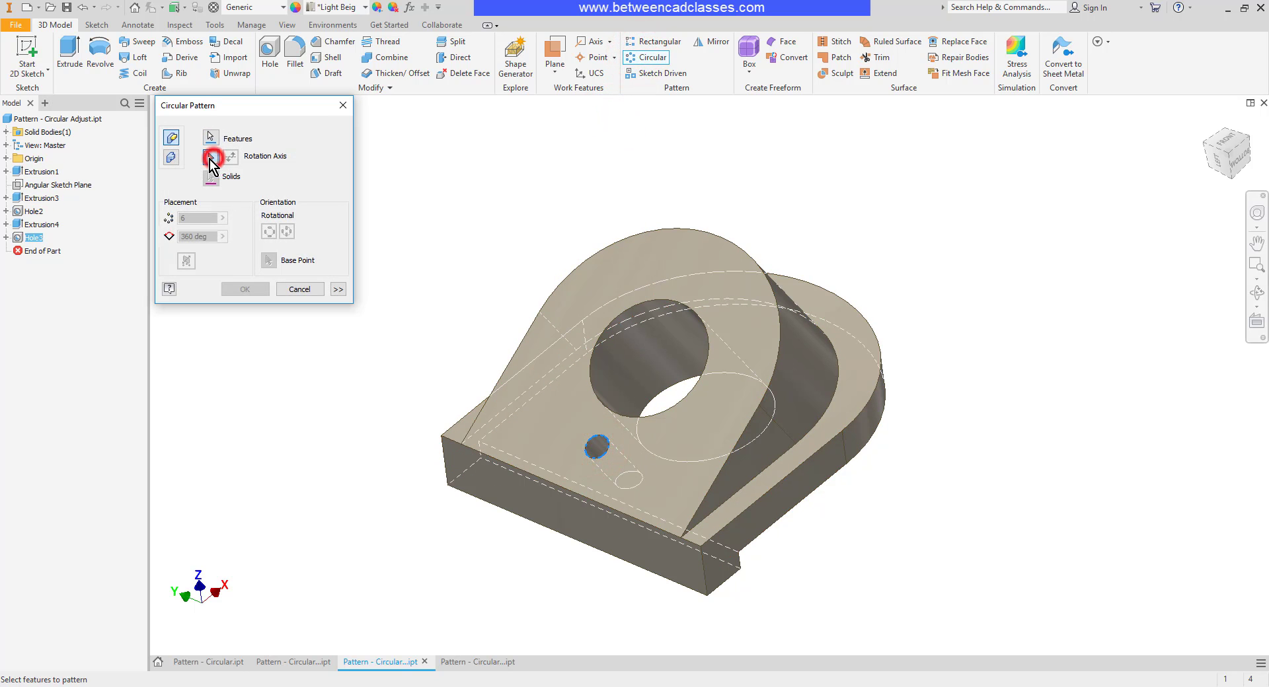
pyautogui.click(661, 340)
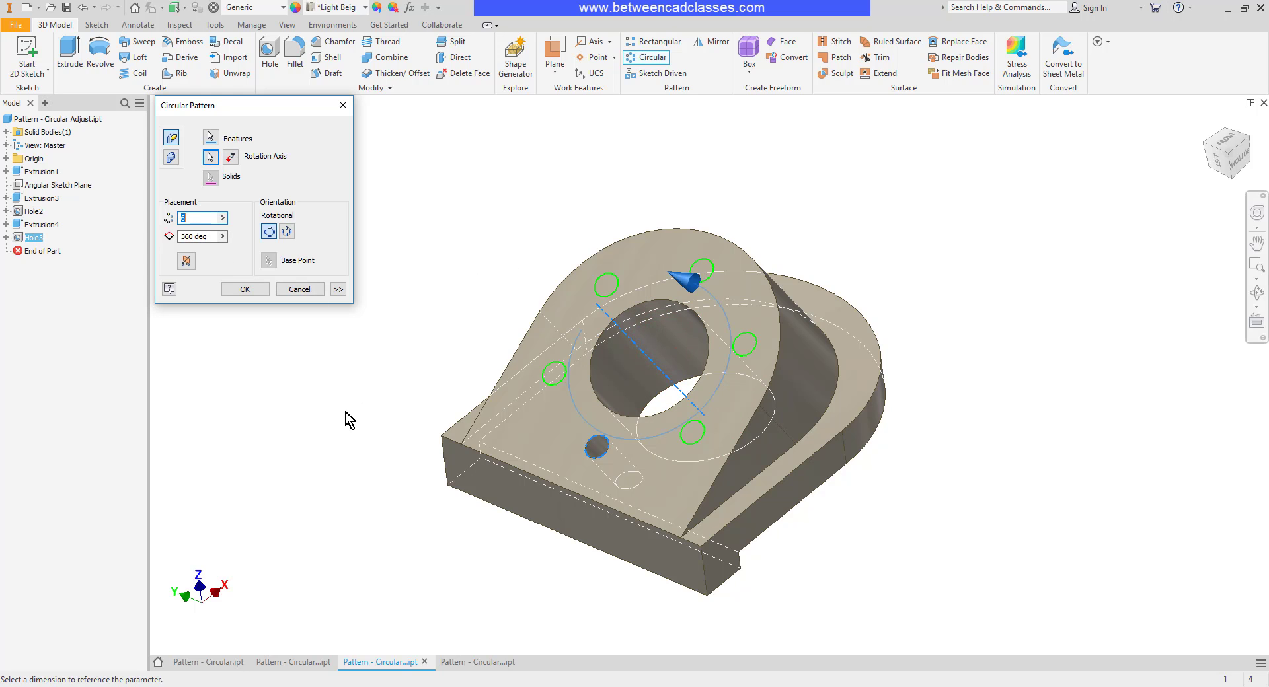
pyautogui.moveTo(346, 419)
pyautogui.keyDown('shift'); pyautogui.mouseDown(button='middle')
pyautogui.moveTo(393, 425)
pyautogui.moveTo(400, 439)
pyautogui.moveTo(350, 410)
pyautogui.mouseUp(button='middle'); pyautogui.keyUp('shift')
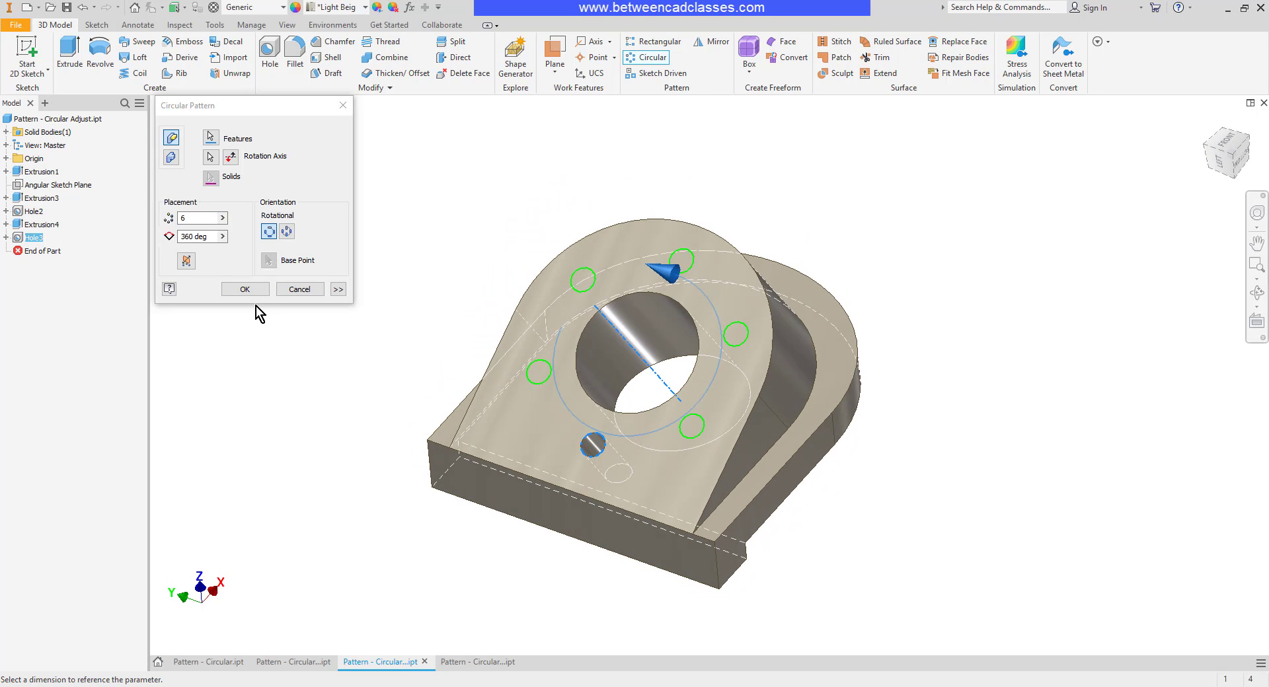
pyautogui.click(255, 291)
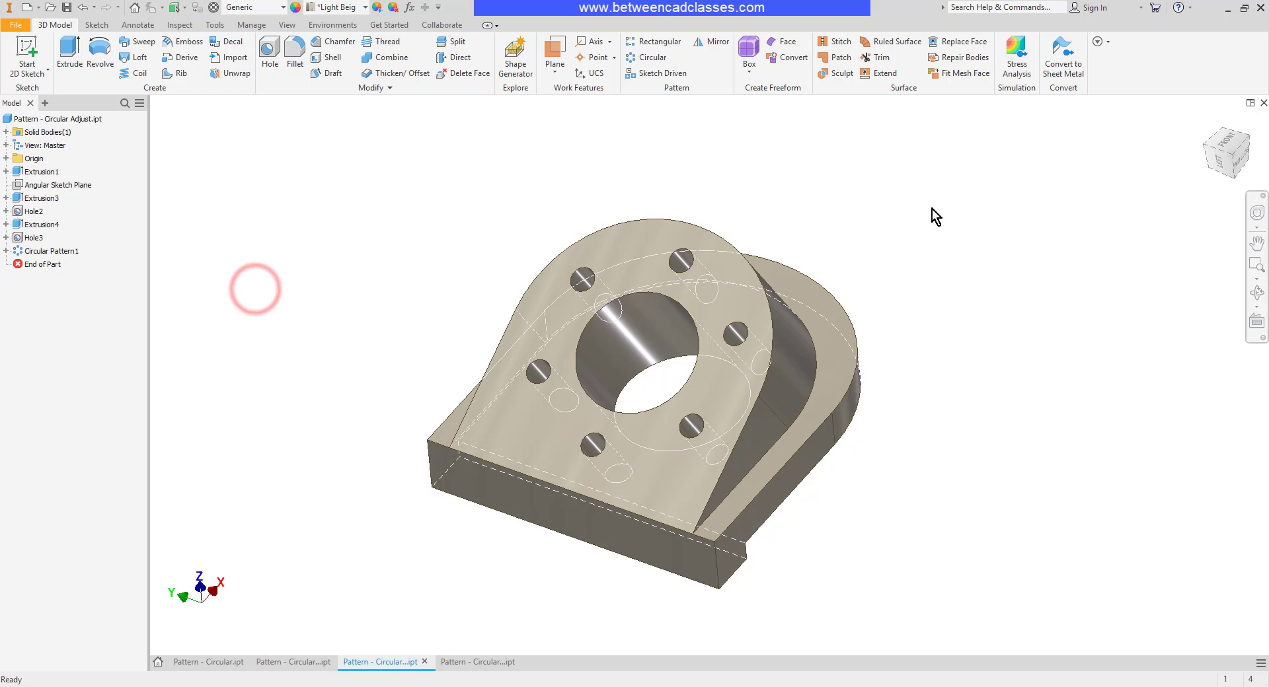
# - Inspect the hole depths from the side and change the circular pattern's creation method to Adjust
pyautogui.keyDown('shift'); pyautogui.moveTo(996, 372); pyautogui.dragTo(850, 365, button='middle'); pyautogui.keyUp('shift')
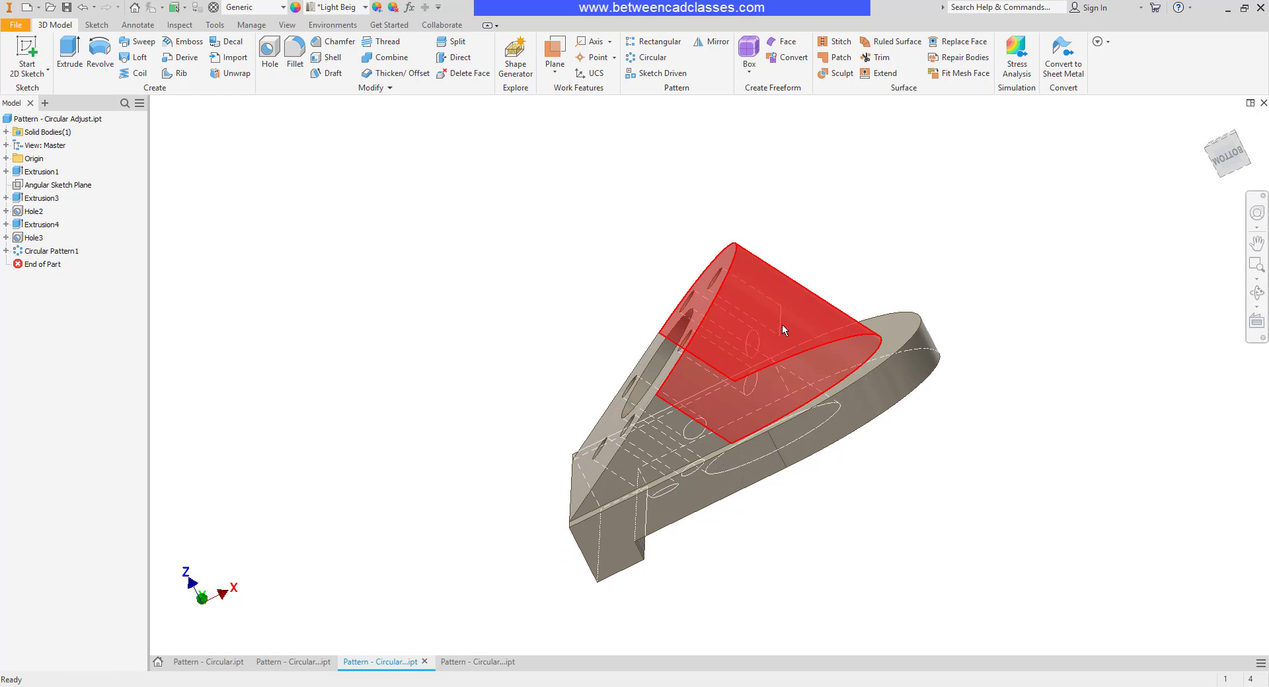
pyautogui.keyDown('shift'); pyautogui.moveTo(946, 495); pyautogui.dragTo(972, 487, button='middle'); pyautogui.keyUp('shift')
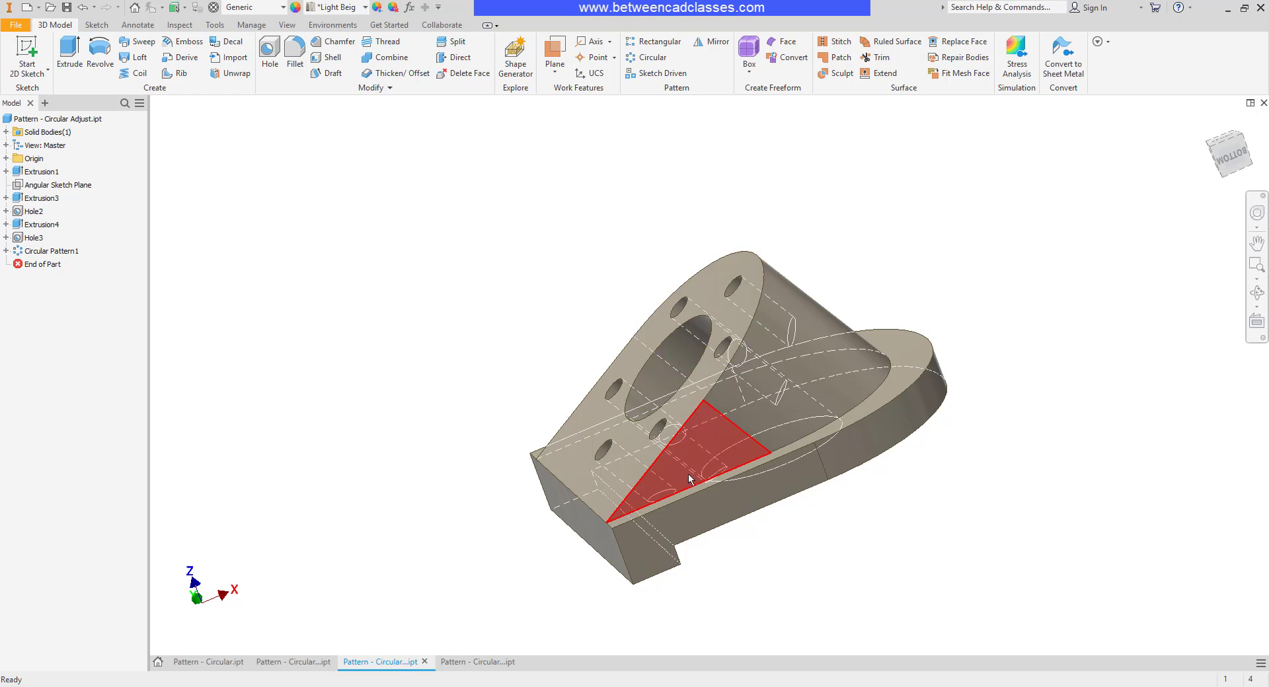
pyautogui.moveTo(919, 485)
pyautogui.keyDown('shift'); pyautogui.mouseDown(button='middle')
pyautogui.moveTo(904, 485)
pyautogui.moveTo(934, 486)
pyautogui.mouseUp(button='middle'); pyautogui.keyUp('shift')
pyautogui.rightClick(63, 253)
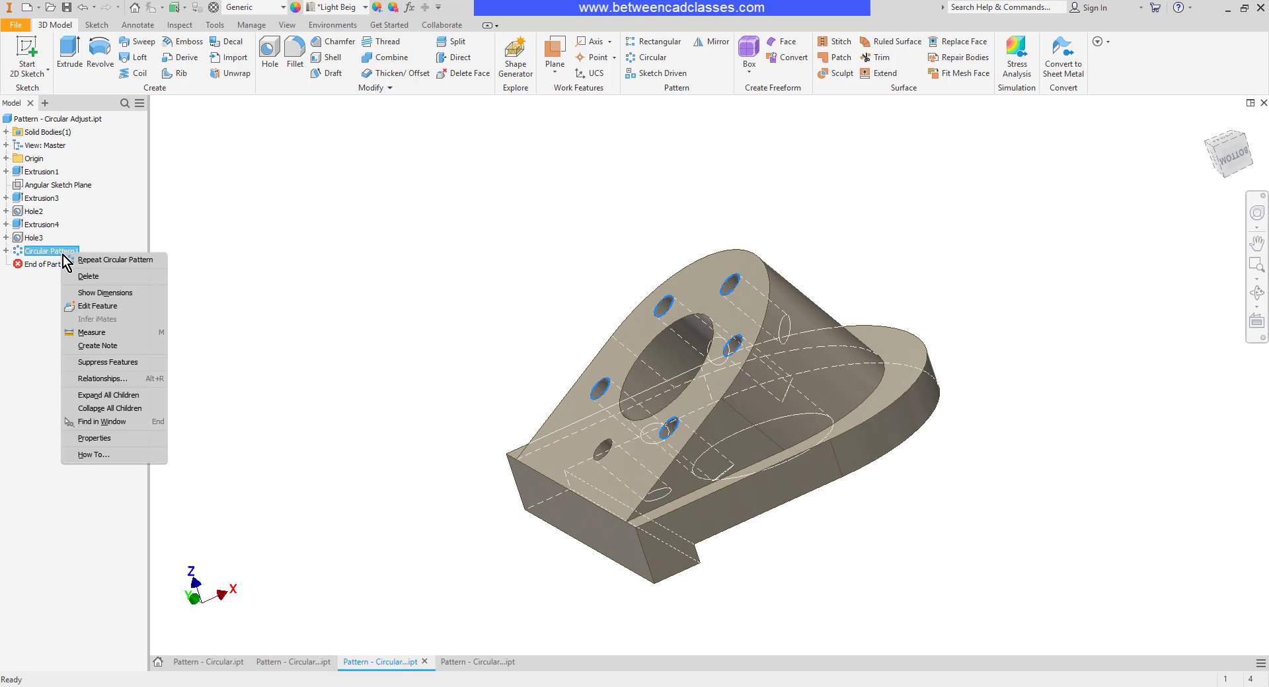
pyautogui.click(102, 306)
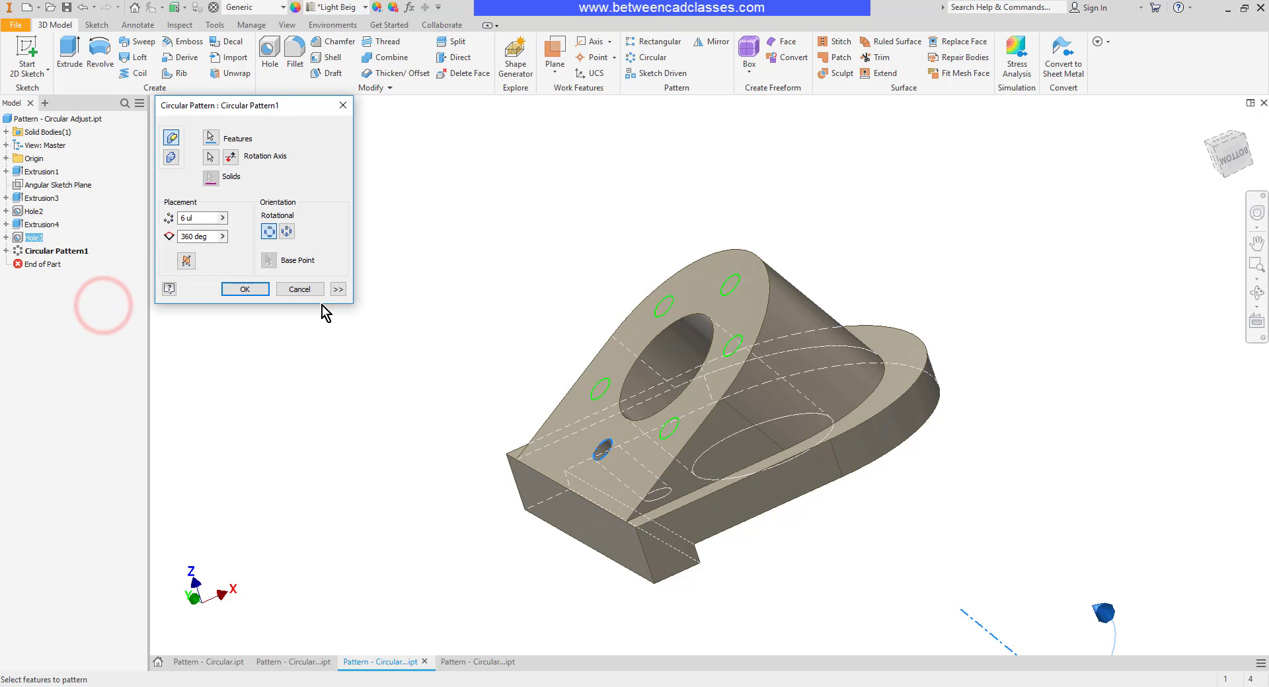
pyautogui.click(338, 290)
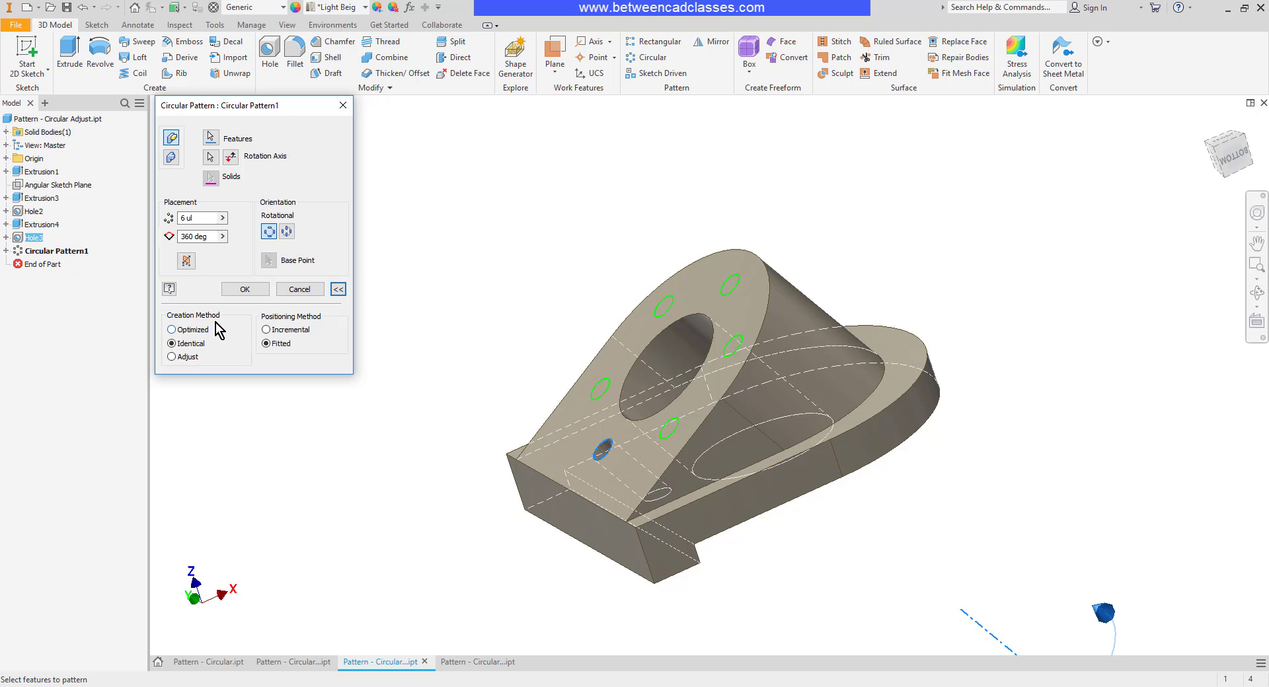
pyautogui.click(172, 358)
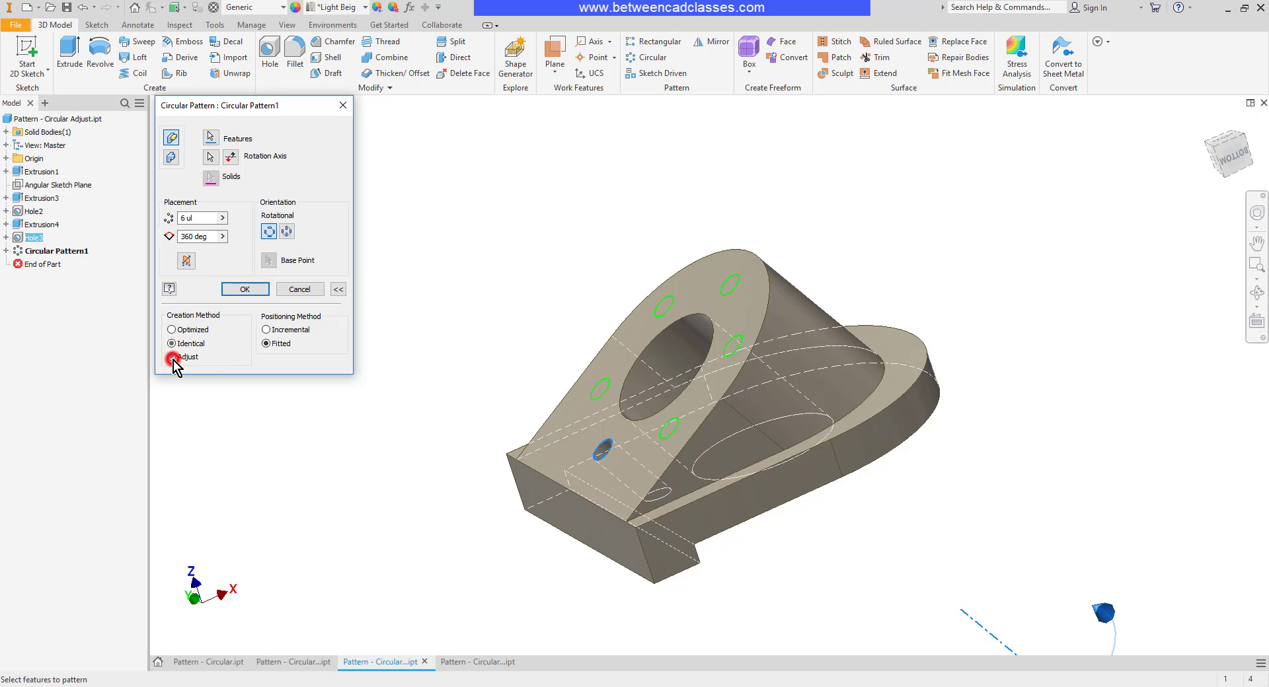
pyautogui.click(244, 291)
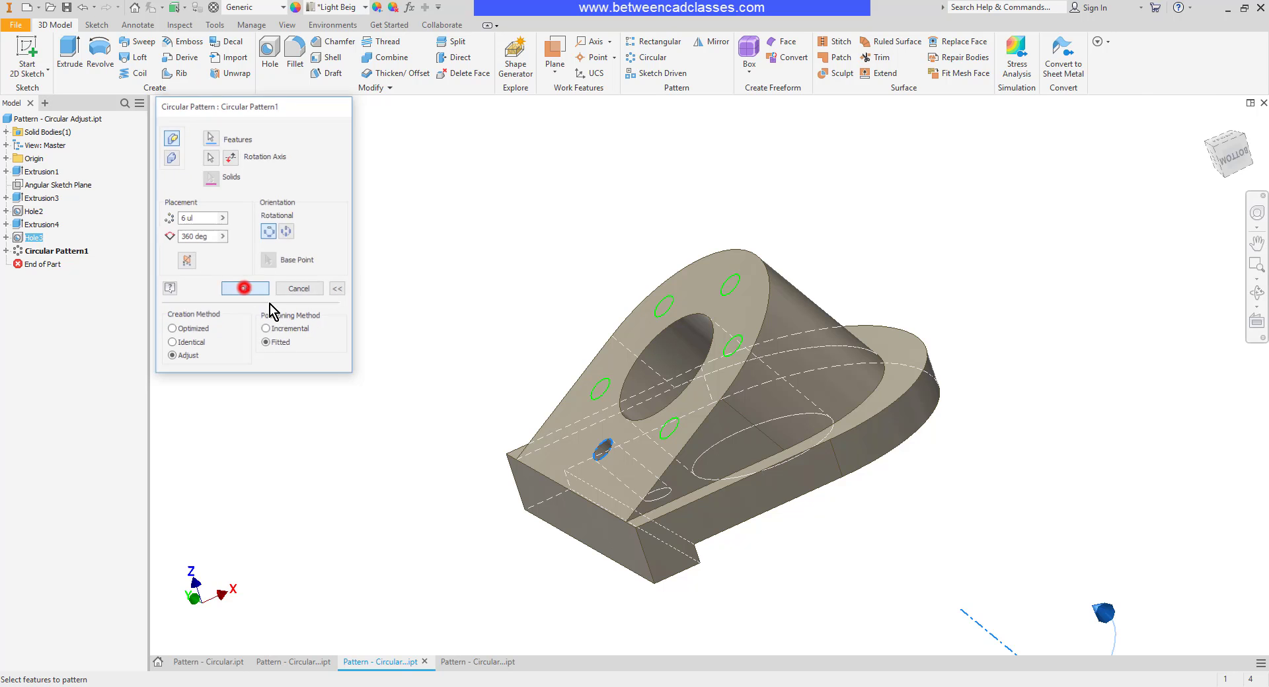
pyautogui.keyDown('shift'); pyautogui.moveTo(997, 525); pyautogui.dragTo(1024, 529, button='middle'); pyautogui.keyUp('shift')
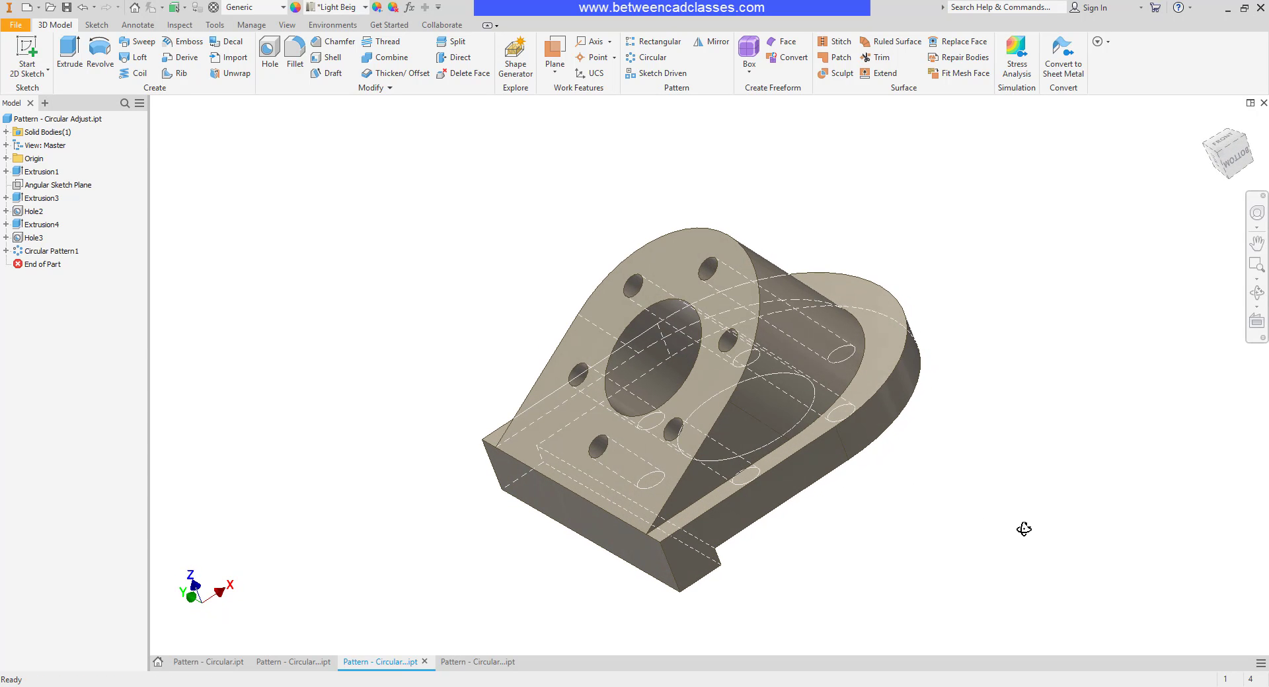
# - Switch to Pattern - Circular Pyramid.ipt and check where the origin's X and Y axes lie relative to the pyramid
pyautogui.hotkey('ctrl', 'Tab')
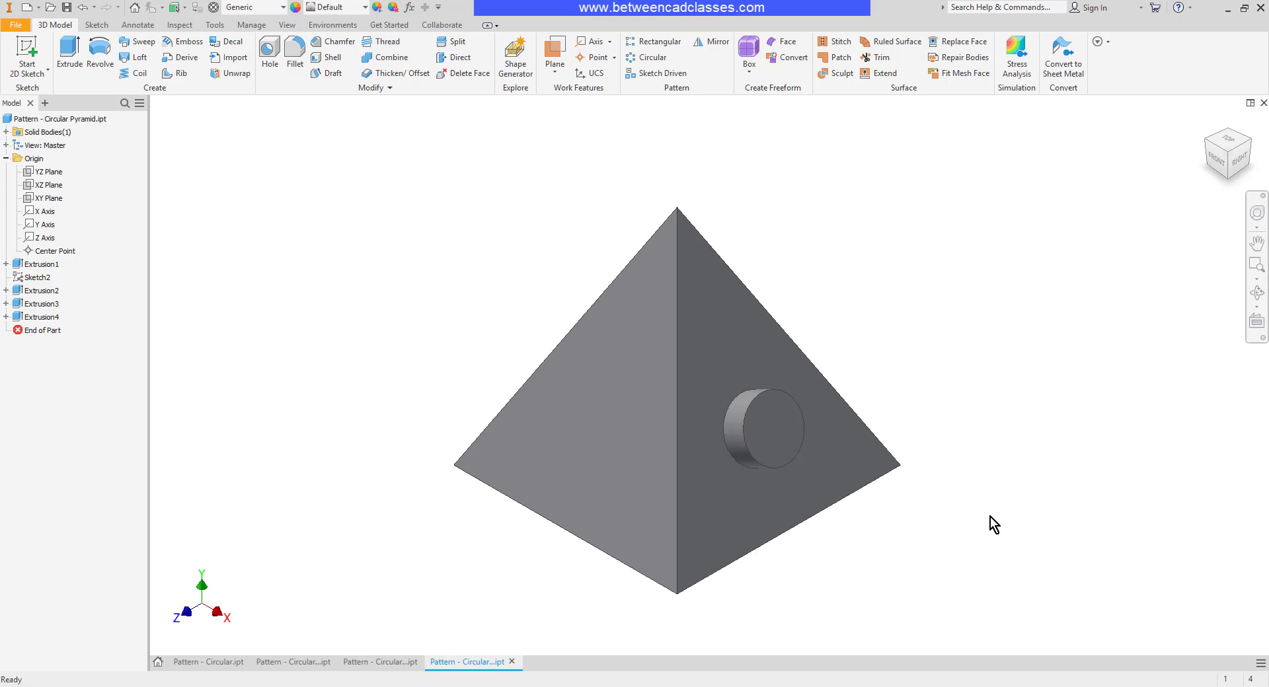
pyautogui.keyDown('shift'); pyautogui.moveTo(981, 499); pyautogui.dragTo(982, 542, button='middle'); pyautogui.keyUp('shift')
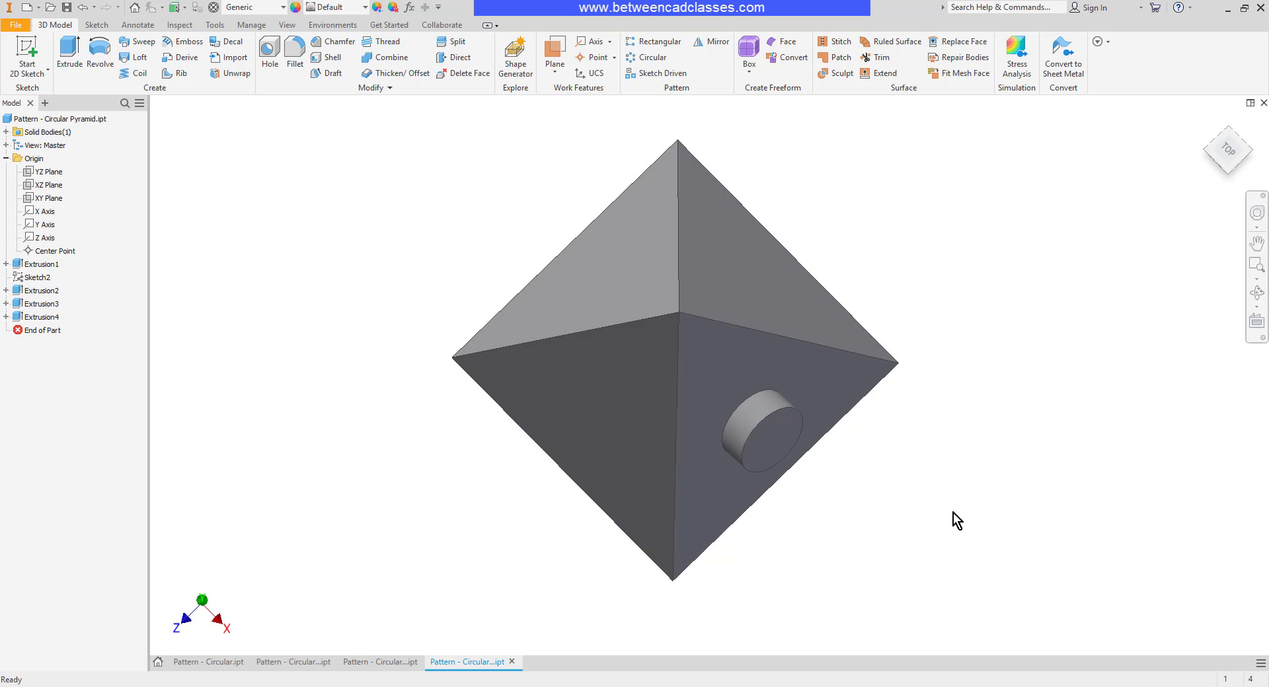
pyautogui.keyDown('shift'); pyautogui.moveTo(946, 513); pyautogui.dragTo(950, 456, button='middle'); pyautogui.keyUp('shift')
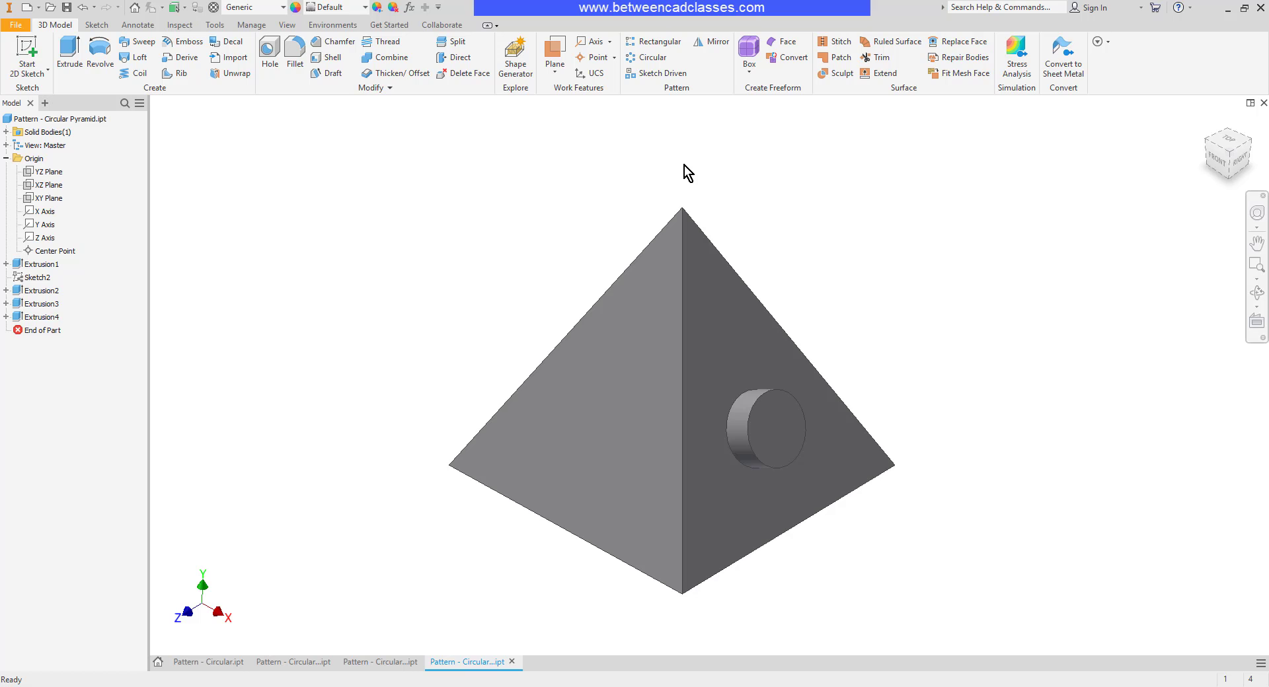
pyautogui.click(41, 211)
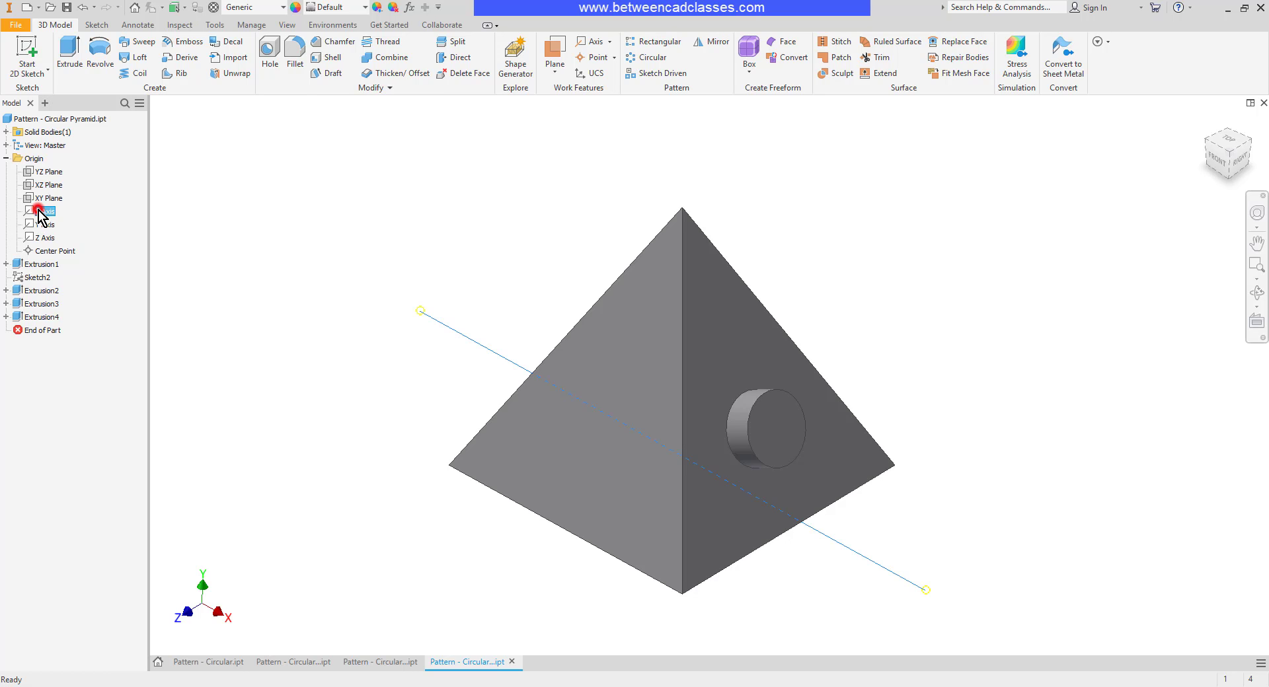
pyautogui.click(44, 225)
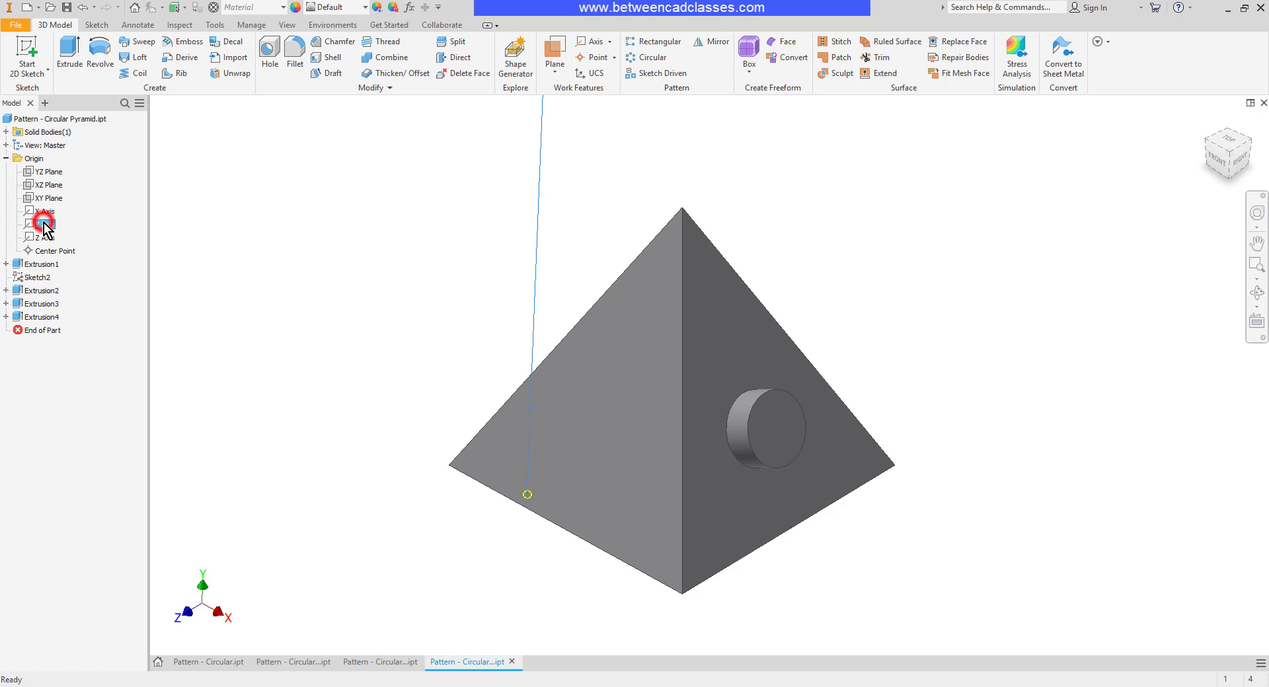
pyautogui.moveTo(311, 320)
pyautogui.keyDown('shift'); pyautogui.mouseDown(button='middle')
pyautogui.moveTo(306, 343)
pyautogui.moveTo(310, 316)
pyautogui.mouseUp(button='middle'); pyautogui.keyUp('shift')
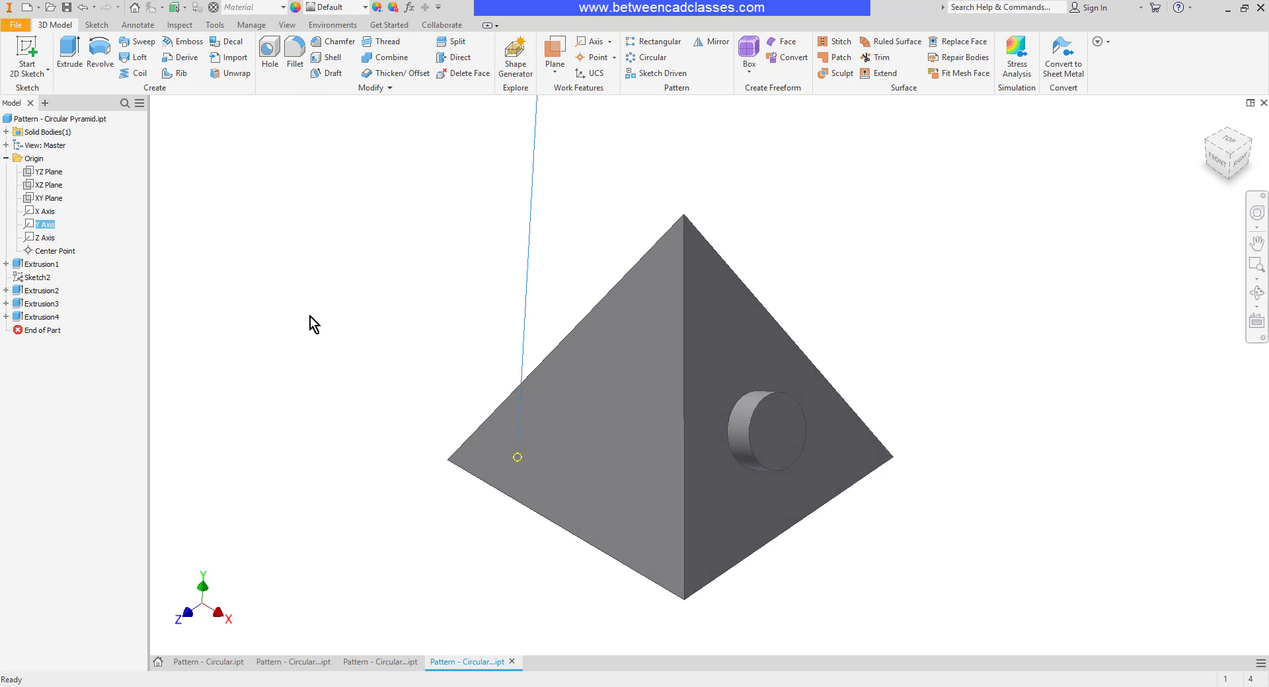
pyautogui.click(311, 316)
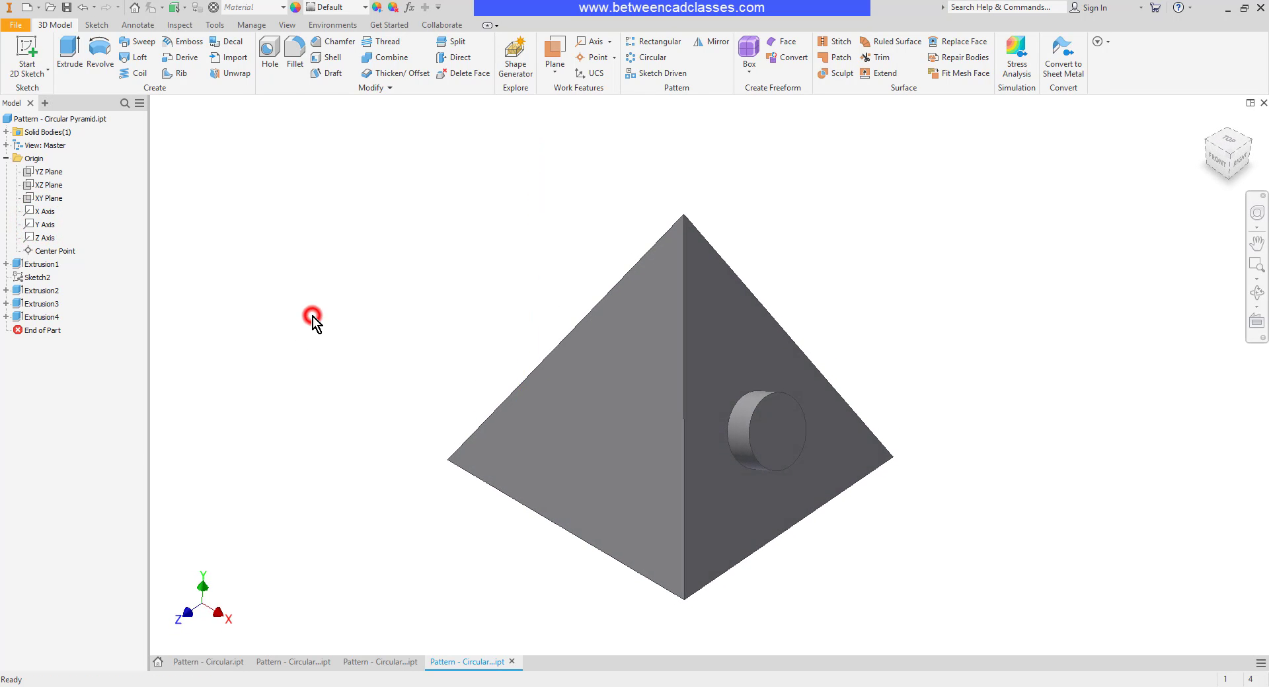
# - Create a work axis perpendicular to the pyramid's base face and passing through its apex
pyautogui.click(593, 43)
pyautogui.keyDown('shift'); pyautogui.moveTo(901, 281); pyautogui.dragTo(927, 231, button='middle'); pyautogui.keyUp('shift')
pyautogui.click(717, 454)
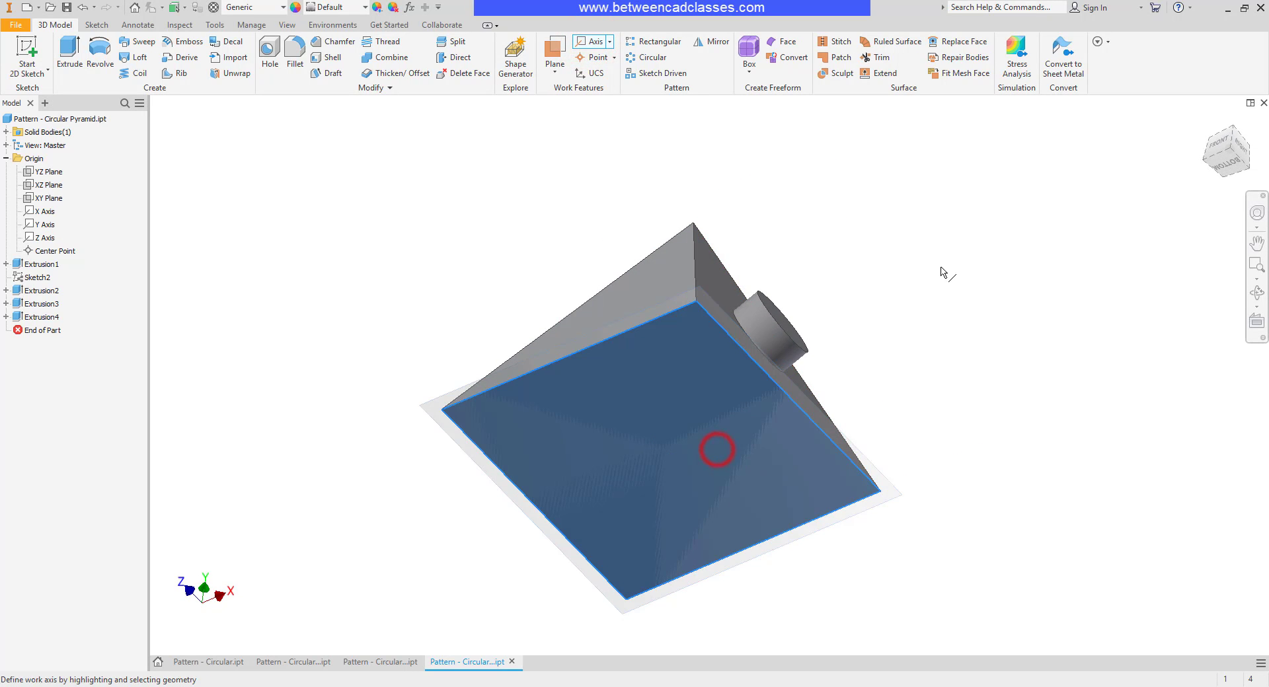
pyautogui.keyDown('shift'); pyautogui.moveTo(943, 272); pyautogui.dragTo(912, 346, button='middle'); pyautogui.keyUp('shift')
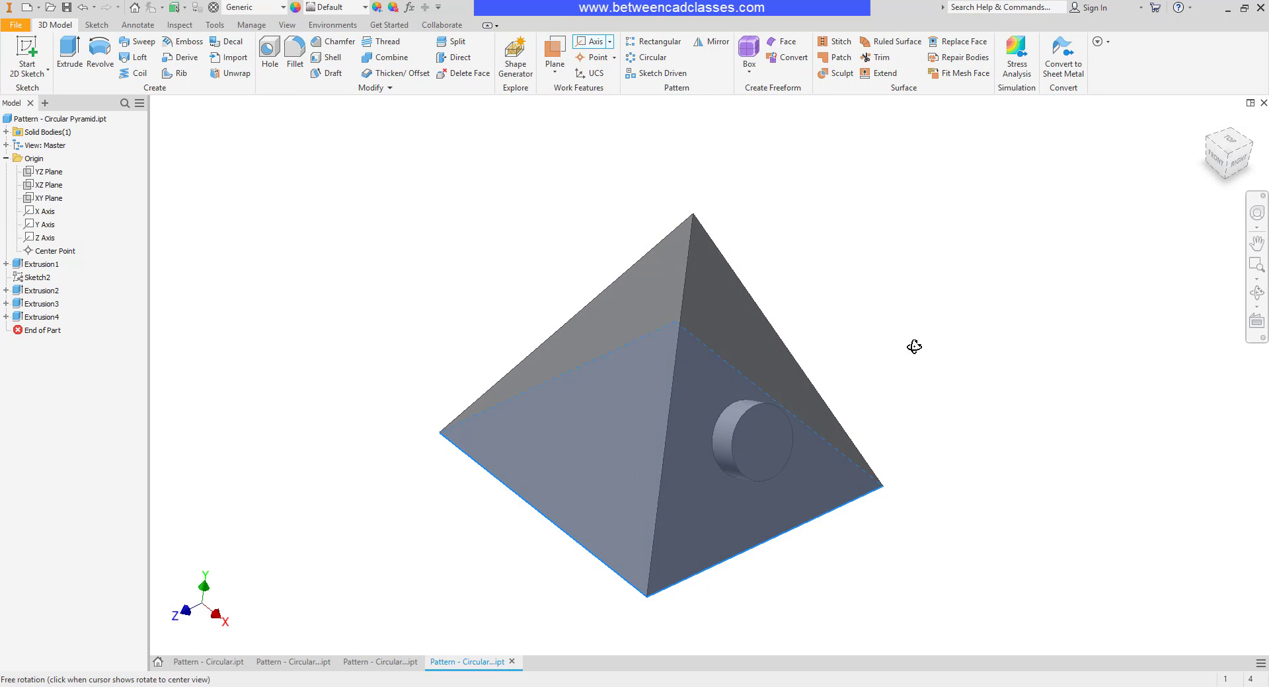
pyautogui.click(694, 215)
pyautogui.moveTo(978, 312)
pyautogui.keyDown('shift'); pyautogui.mouseDown(button='middle')
pyautogui.moveTo(960, 343)
pyautogui.moveTo(965, 249)
pyautogui.moveTo(963, 326)
pyautogui.moveTo(983, 308)
pyautogui.moveTo(980, 320)
pyautogui.mouseUp(button='middle'); pyautogui.keyUp('shift')
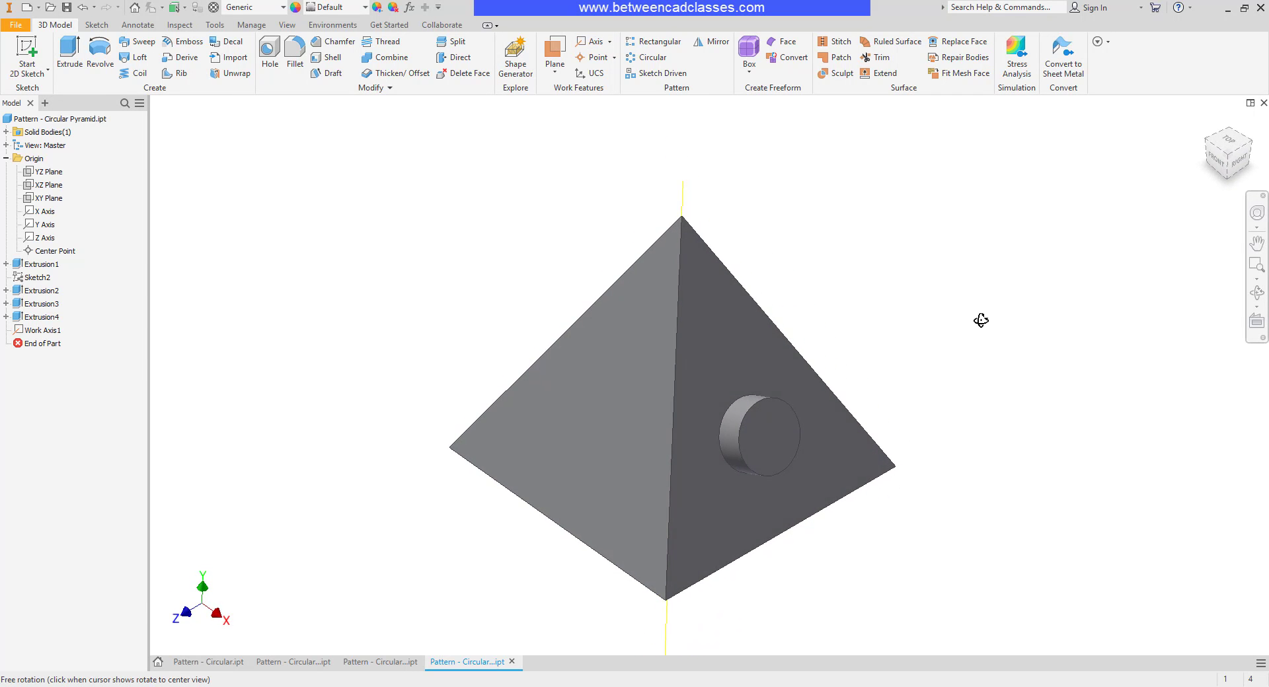
# - Create a circular pattern of the round boss around the new work axis with 4 occurrences over 360 degrees
pyautogui.click(655, 57)
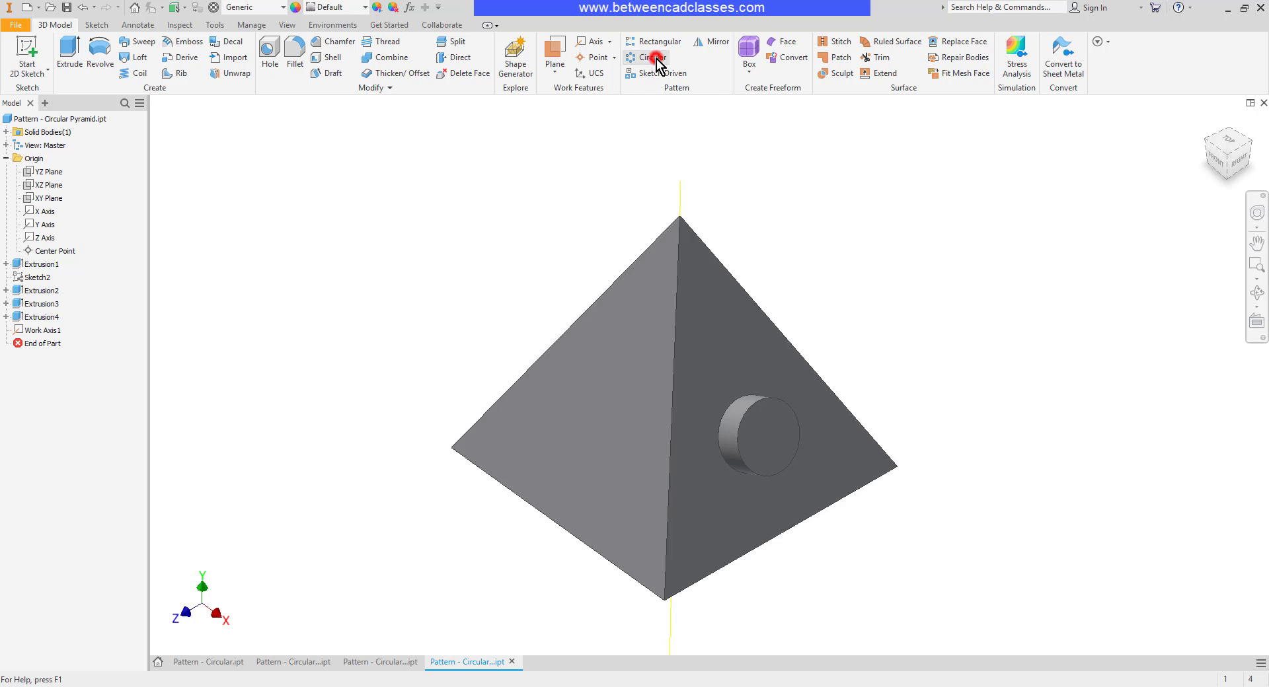
pyautogui.click(777, 419)
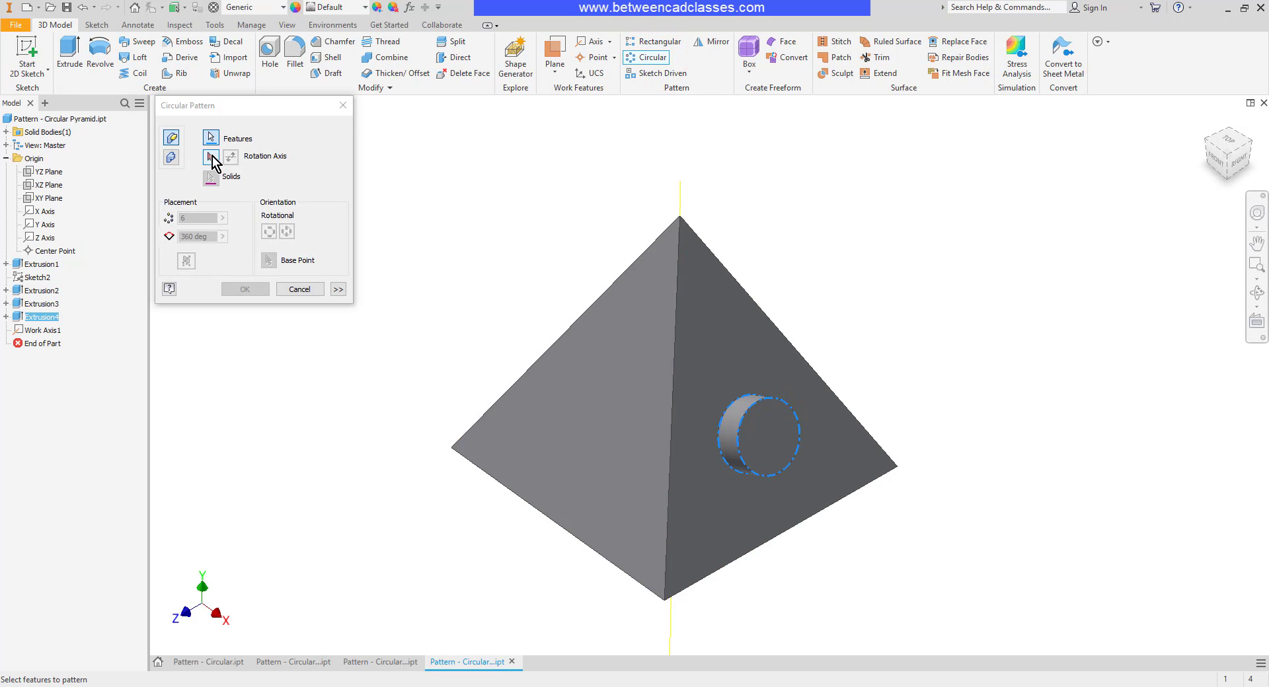
pyautogui.click(210, 157)
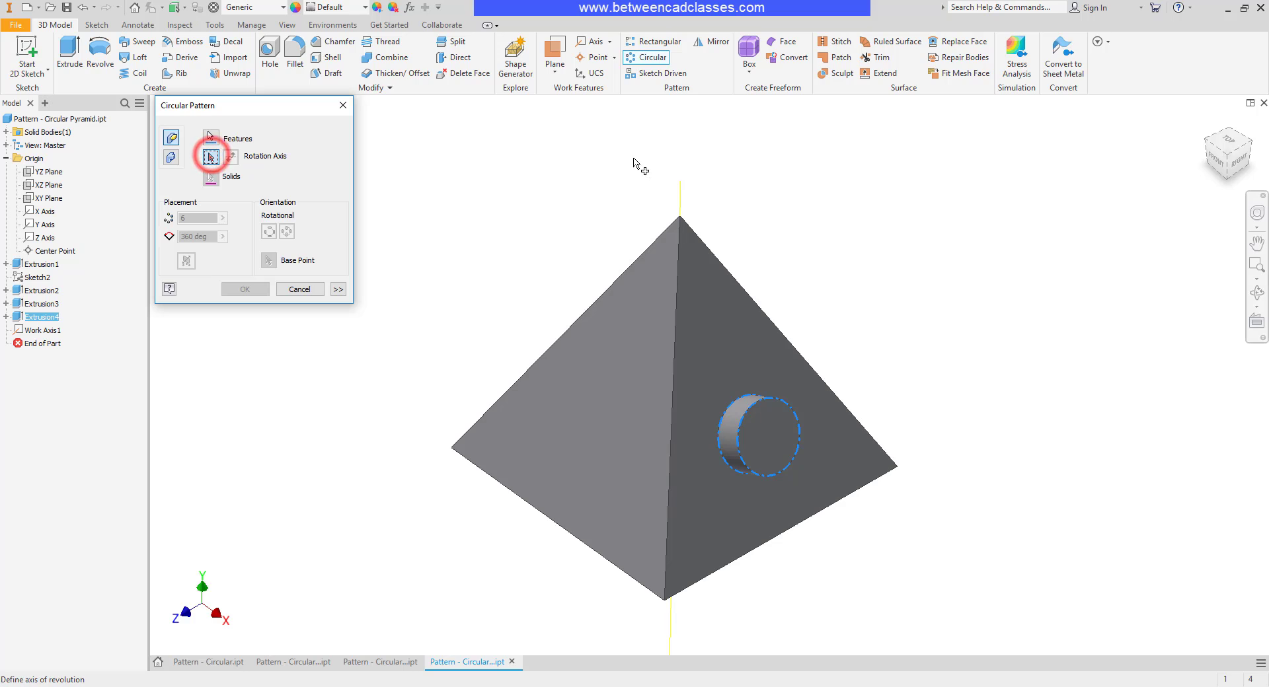
pyautogui.click(682, 197)
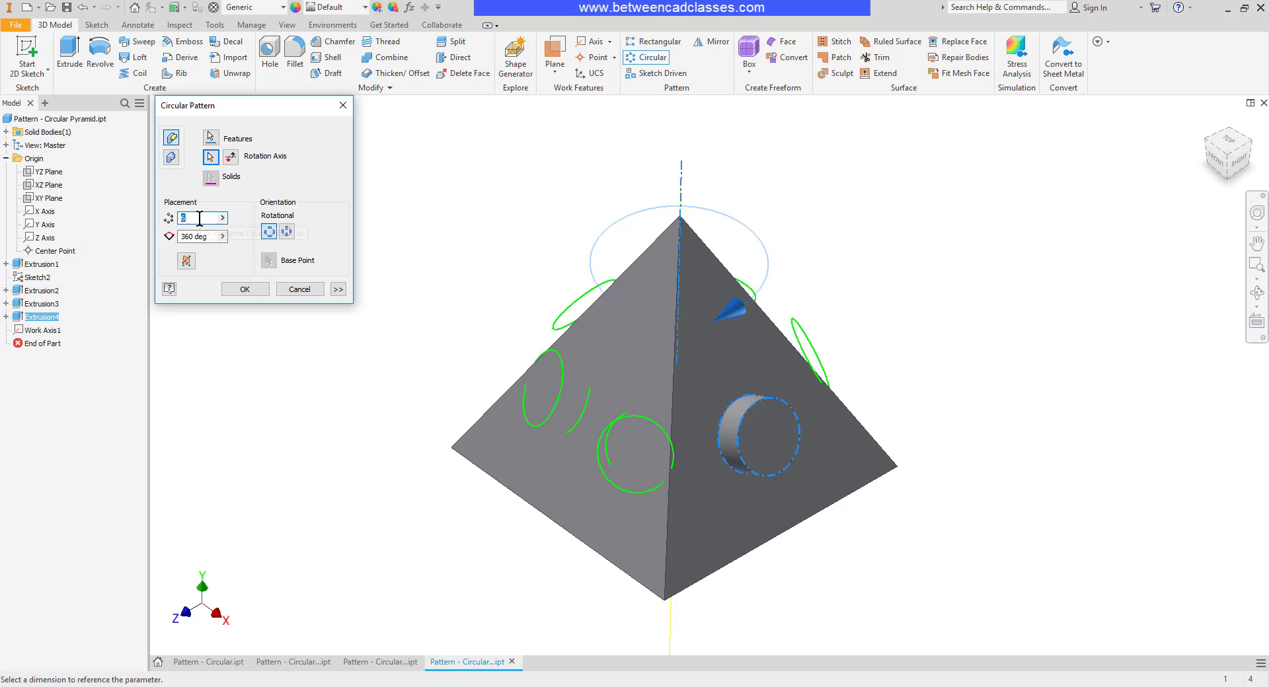
pyautogui.write('4')
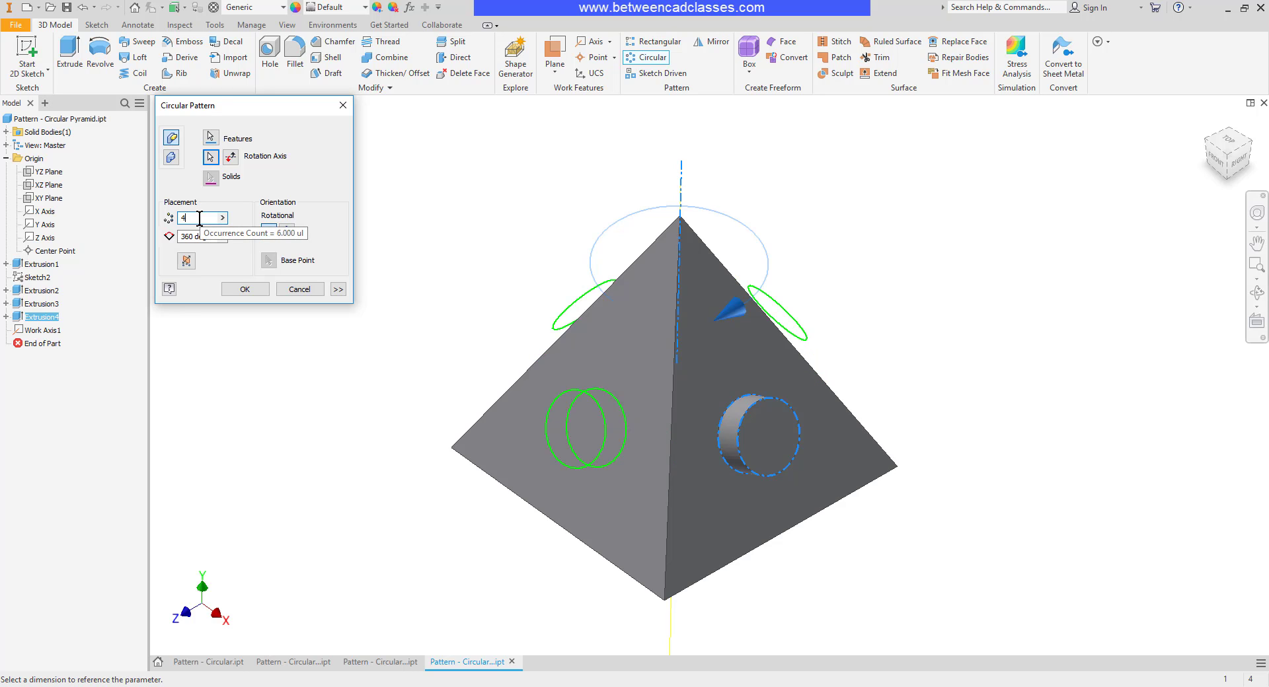
pyautogui.click(245, 289)
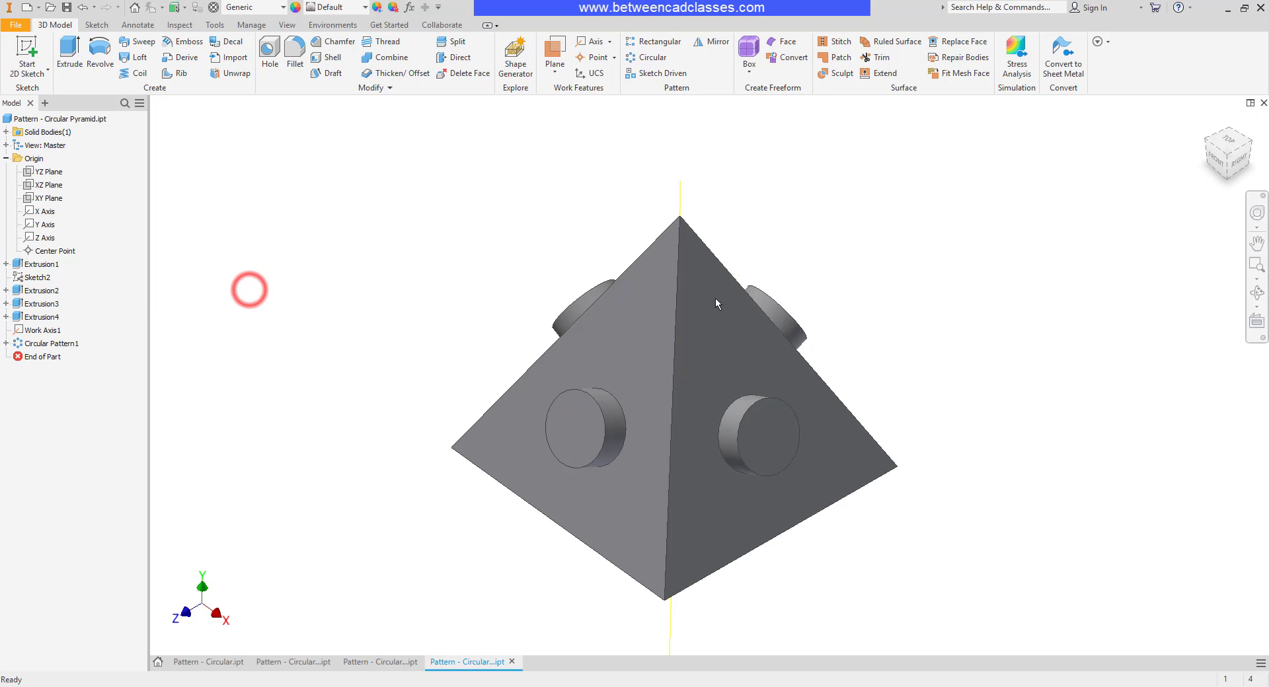
pyautogui.press('F4')
pyautogui.moveTo(965, 377); pyautogui.dragTo(984, 357)
pyautogui.press('Escape')
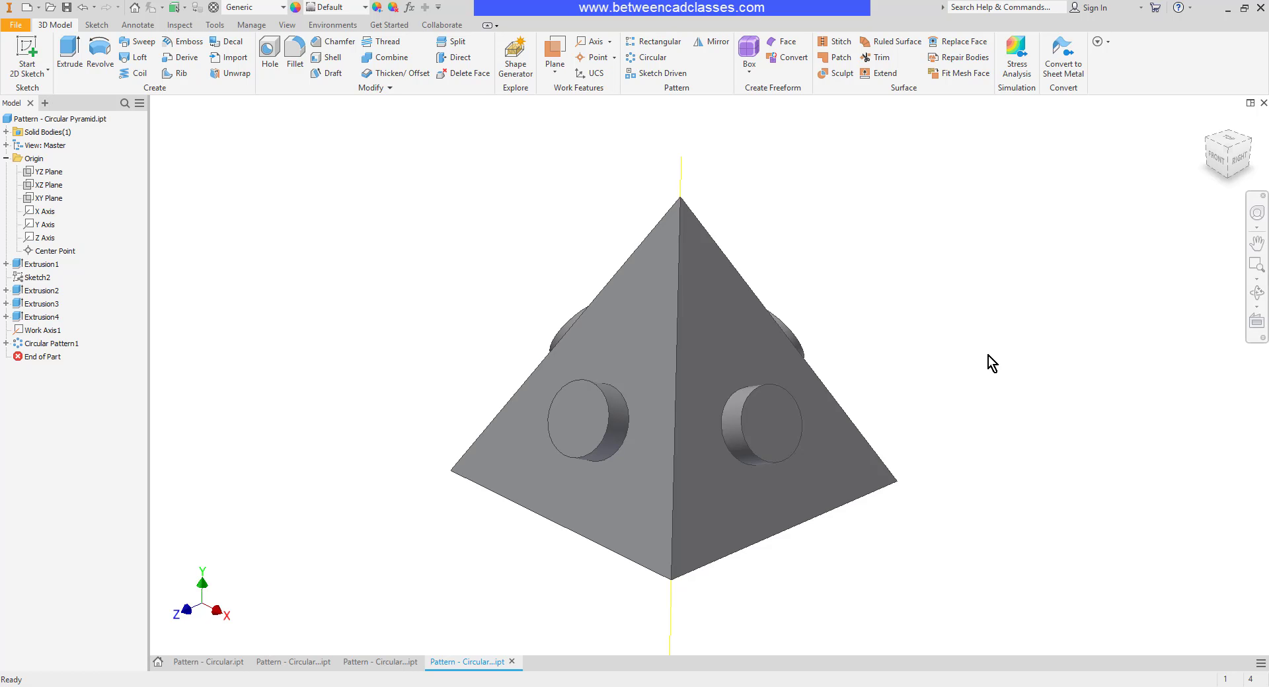
# - Edit the sketch of the original boss extrusion, set the circle's diameter to .2, and finish the sketch
pyautogui.click(6, 317)
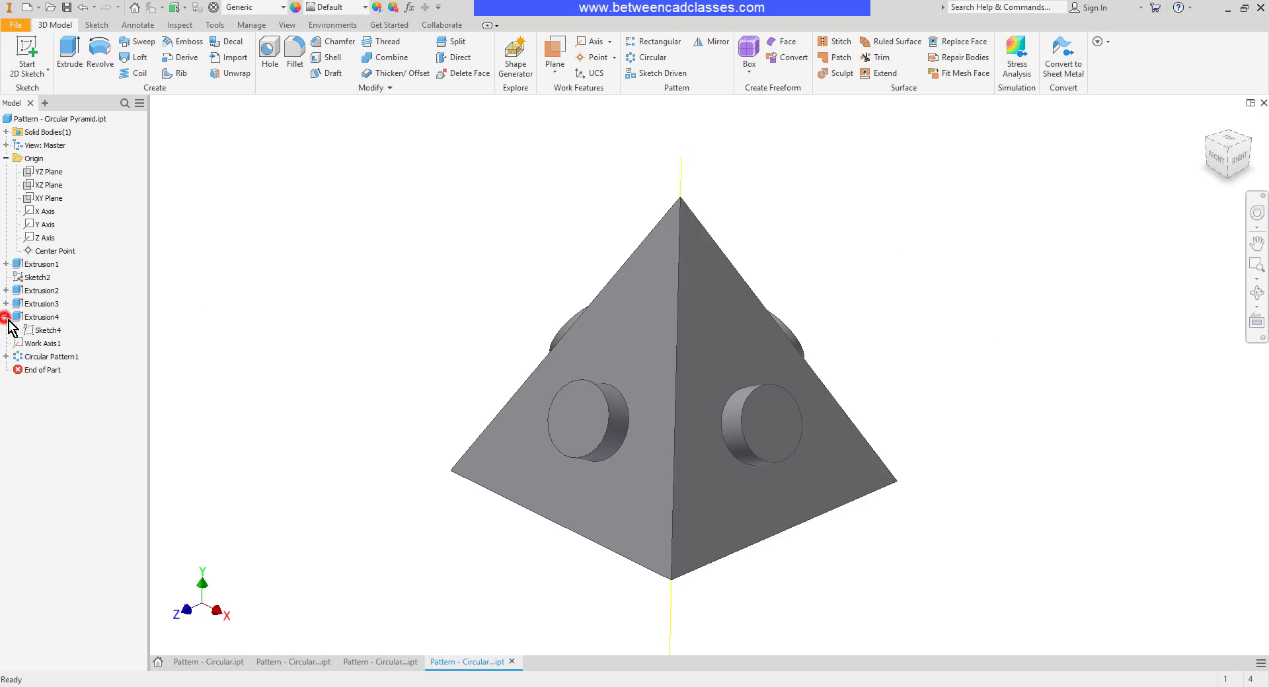
pyautogui.click(33, 331)
pyautogui.doubleClick(33, 331)
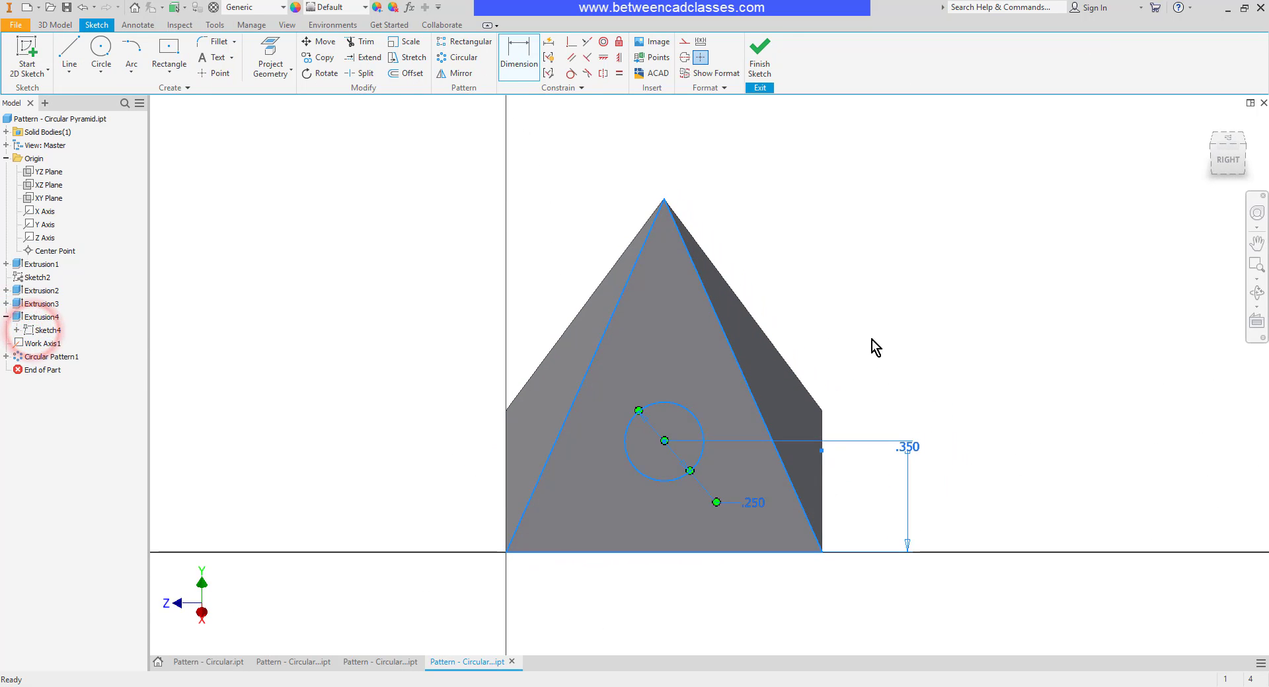
pyautogui.click(752, 507)
pyautogui.click(752, 507)
pyautogui.write('.2')
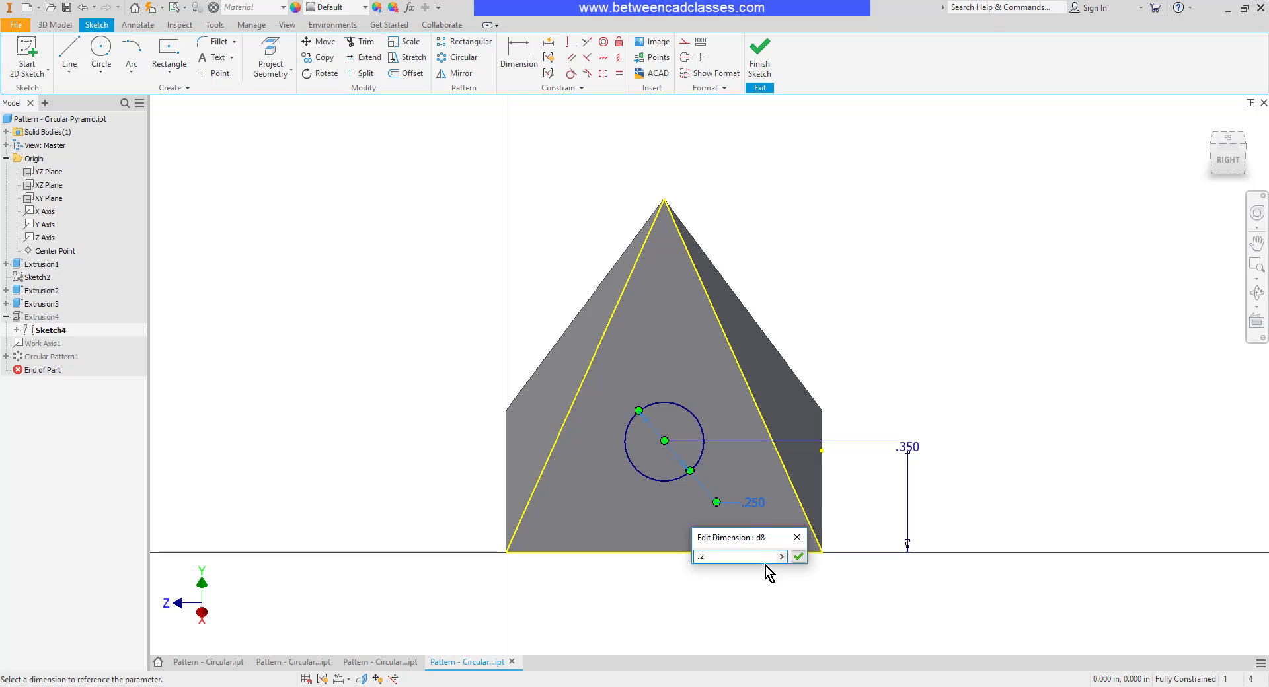
pyautogui.click(799, 556)
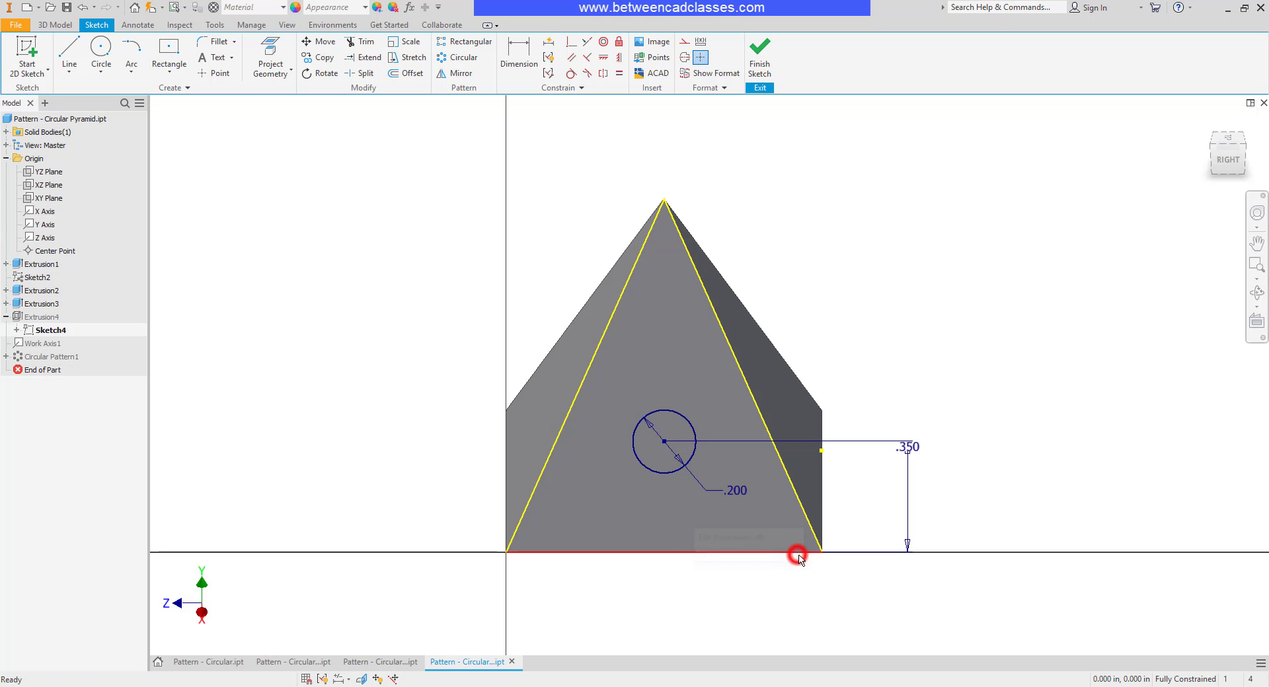
pyautogui.click(759, 56)
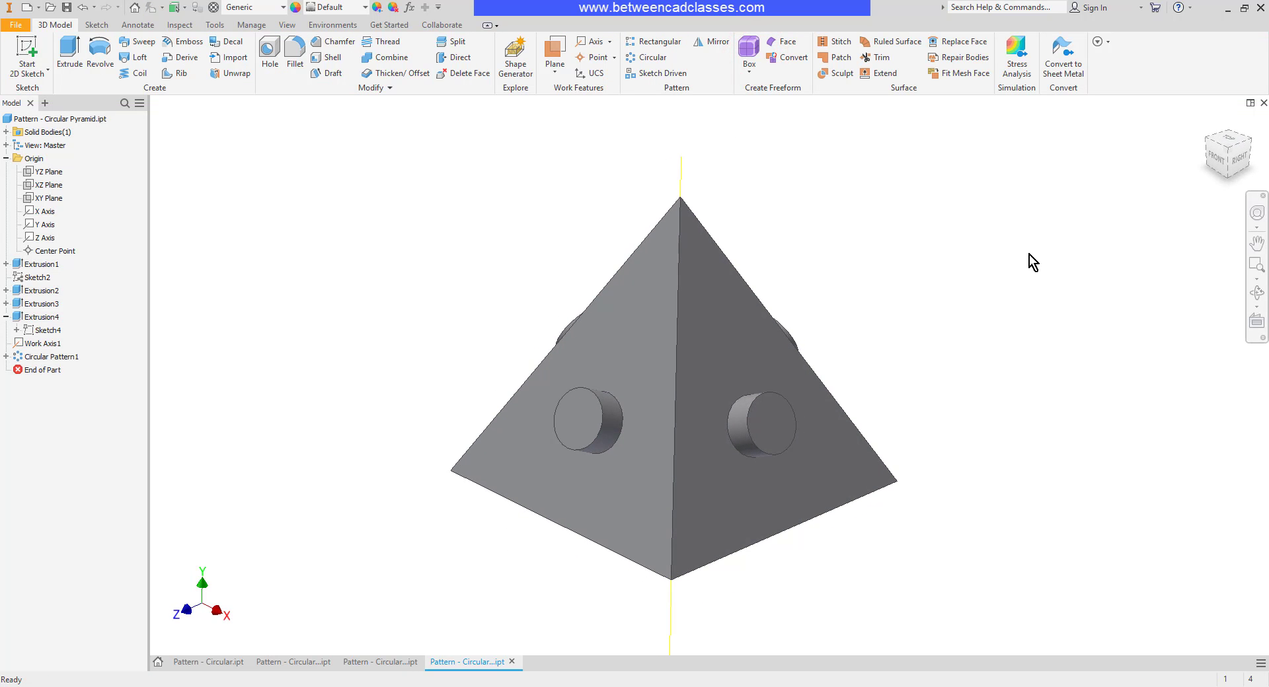